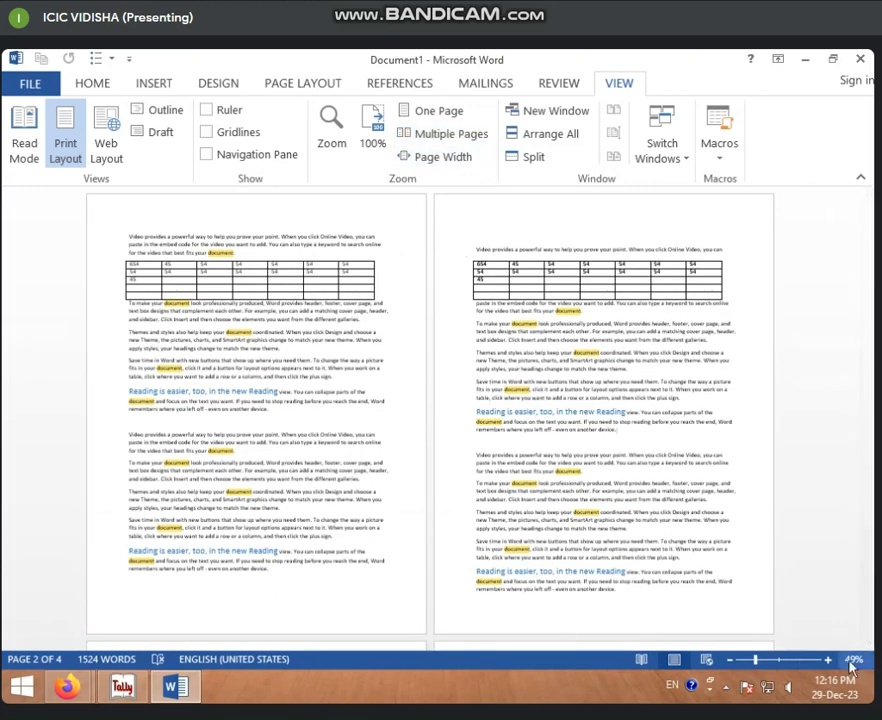
# Step: Show the document one whole page at a time and look through its pages
pyautogui.click(418, 111)
pyautogui.scroll(-10, 433, 518)
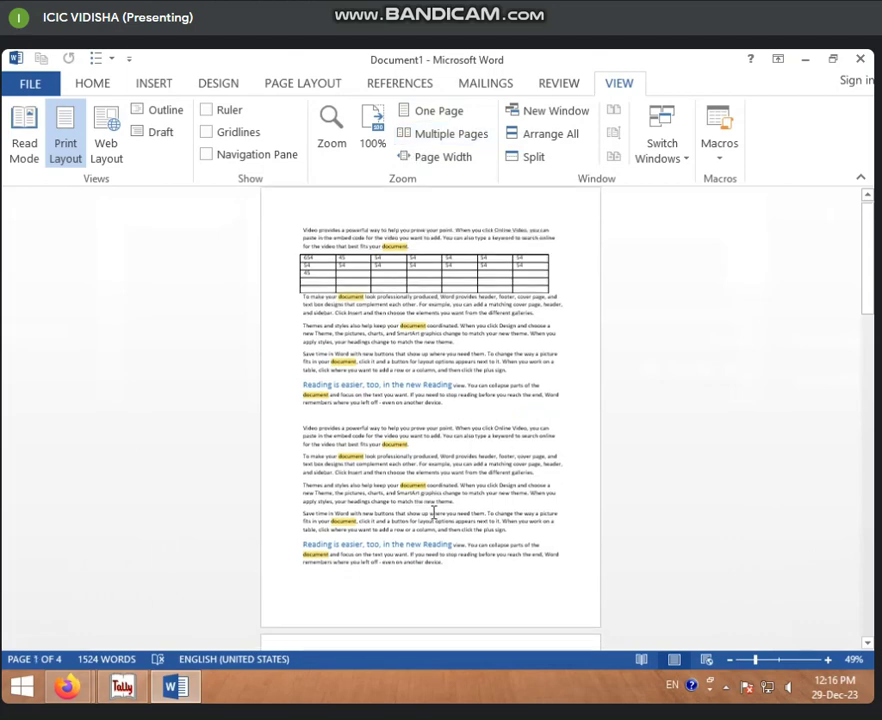
pyautogui.scroll(3, 466, 518)
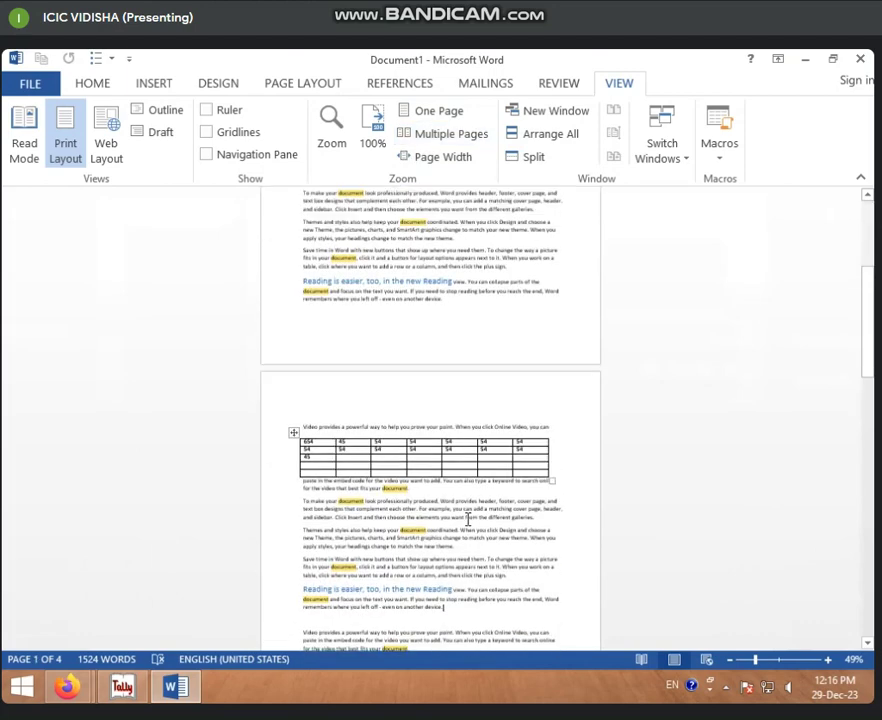
pyautogui.scroll(-5, 466, 518)
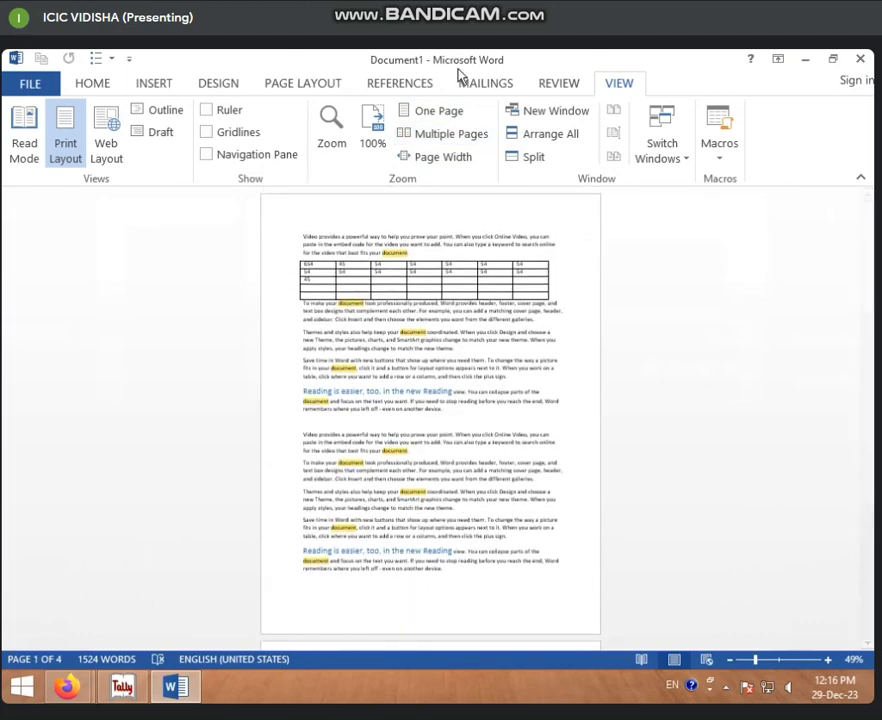
# Step: Show multiple pages side by side and change the zoom to 10% and back up to 46%
pyautogui.click(420, 133)
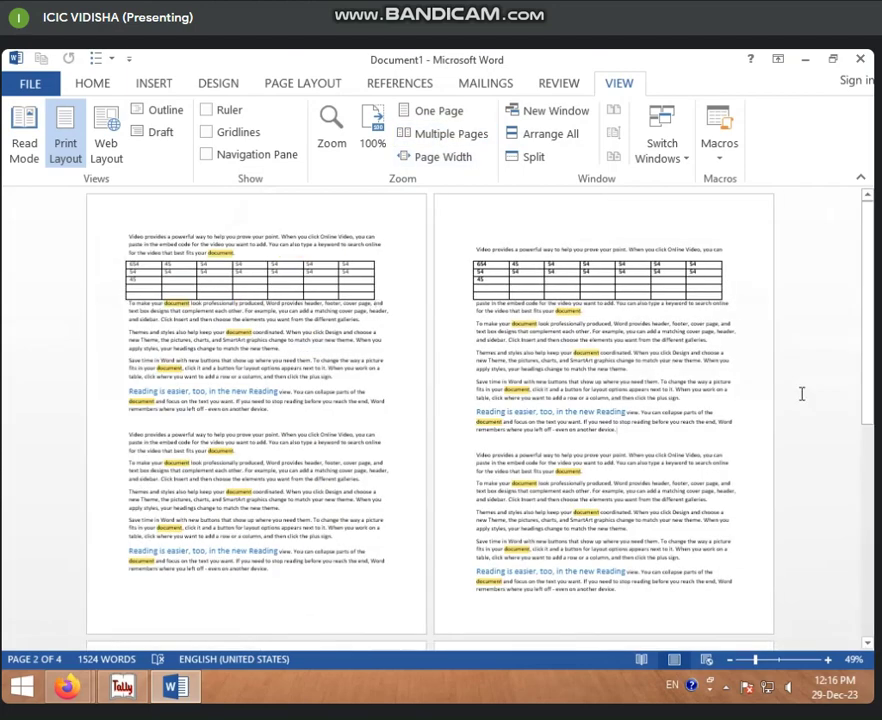
pyautogui.click(737, 660)
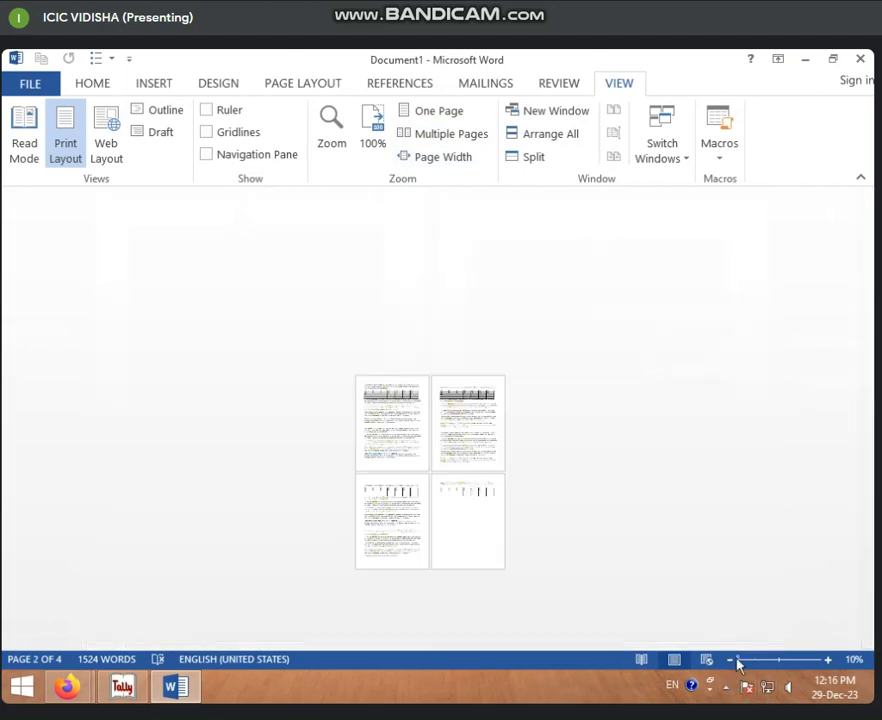
pyautogui.moveTo(779, 663); pyautogui.dragTo(755, 663)
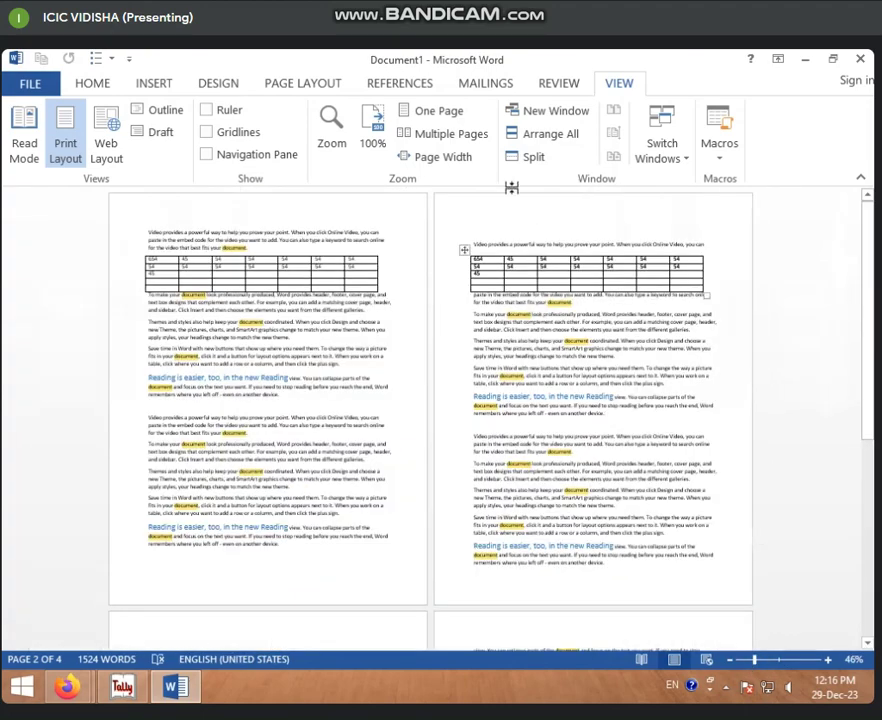
# Step: Fit the document to the page width, and view the Zoom dialog's options without changing them
pyautogui.click(425, 160)
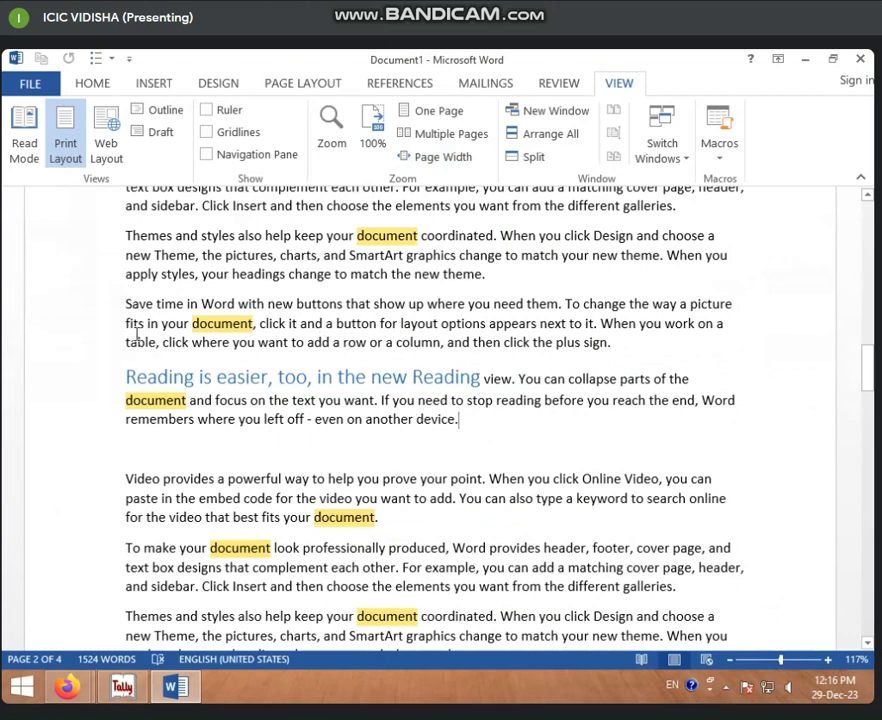
pyautogui.click(328, 140)
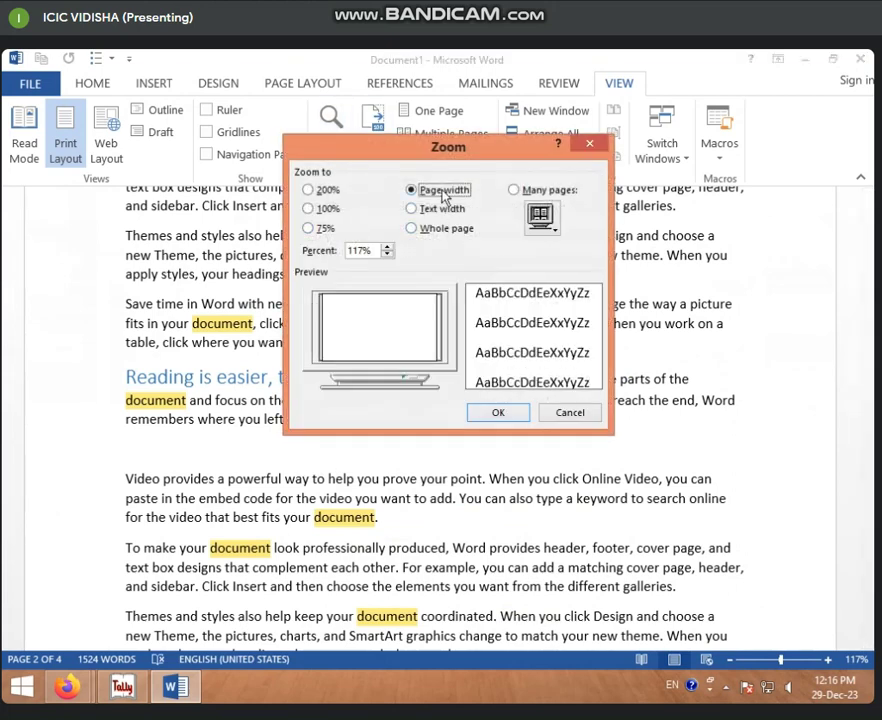
pyautogui.click(567, 414)
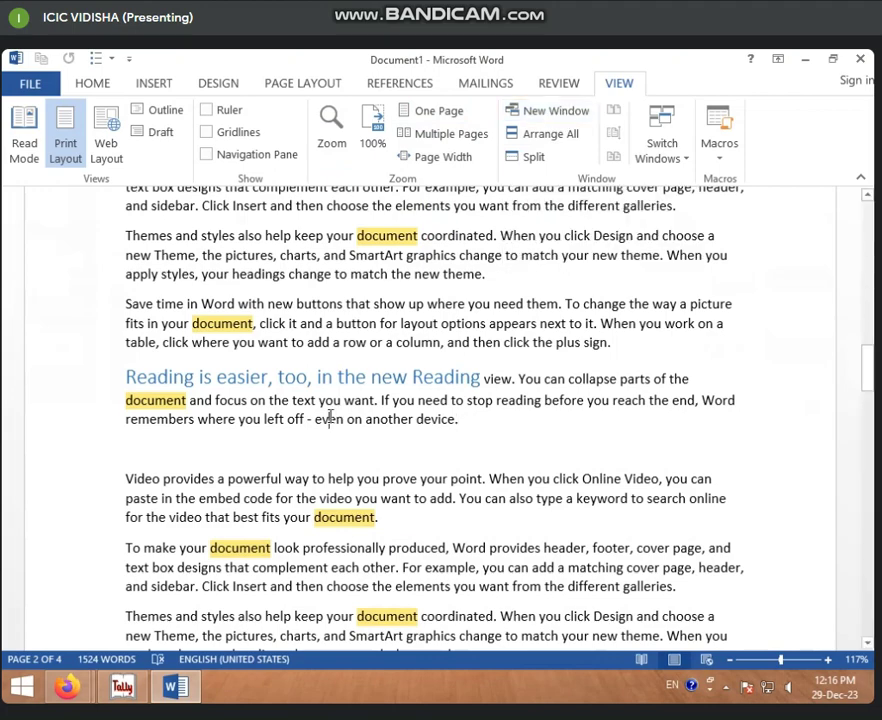
# Step: Open a second window showing the same document
pyautogui.scroll(4, 330, 416)
pyautogui.scroll(4, 331, 416)
pyautogui.click(297, 352)
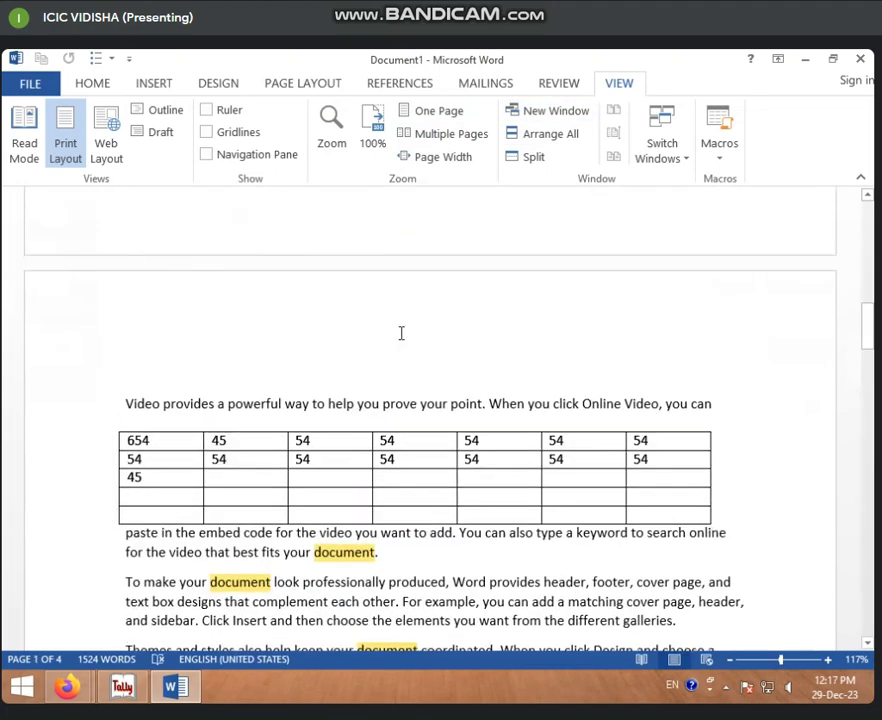
pyautogui.click(550, 112)
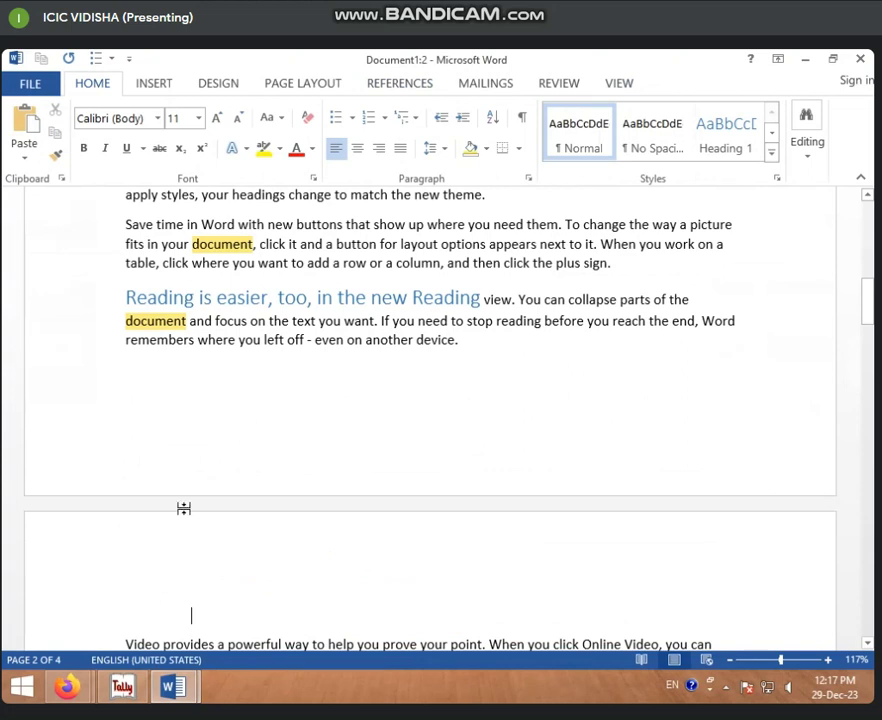
# Step: Place the cursor after "even on another device." on page 1 and open a third window of the same document
pyautogui.moveTo(191, 697)
pyautogui.click(437, 300)
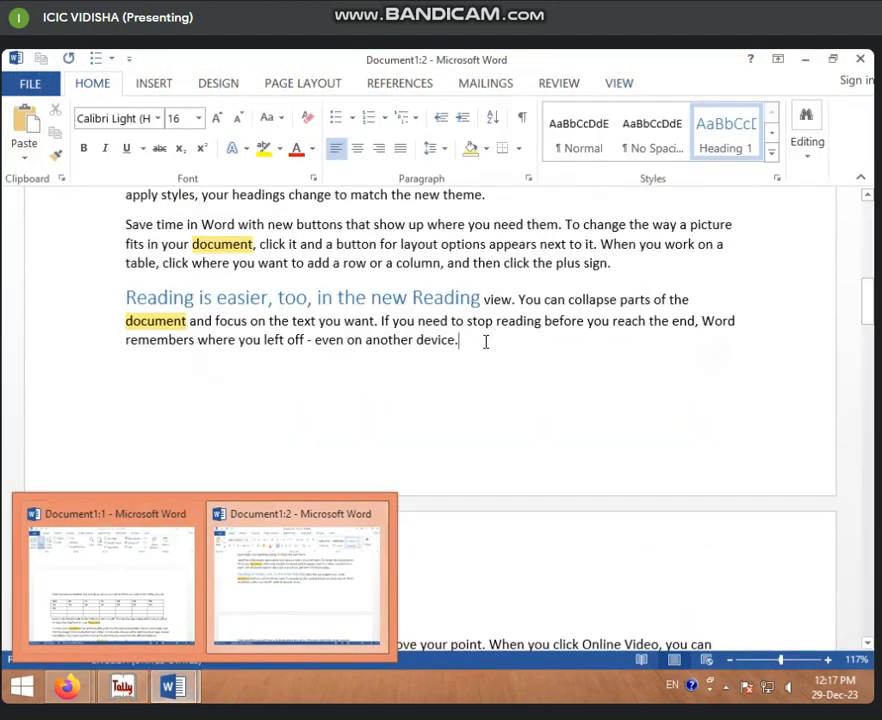
pyautogui.click(484, 341)
pyautogui.click(624, 83)
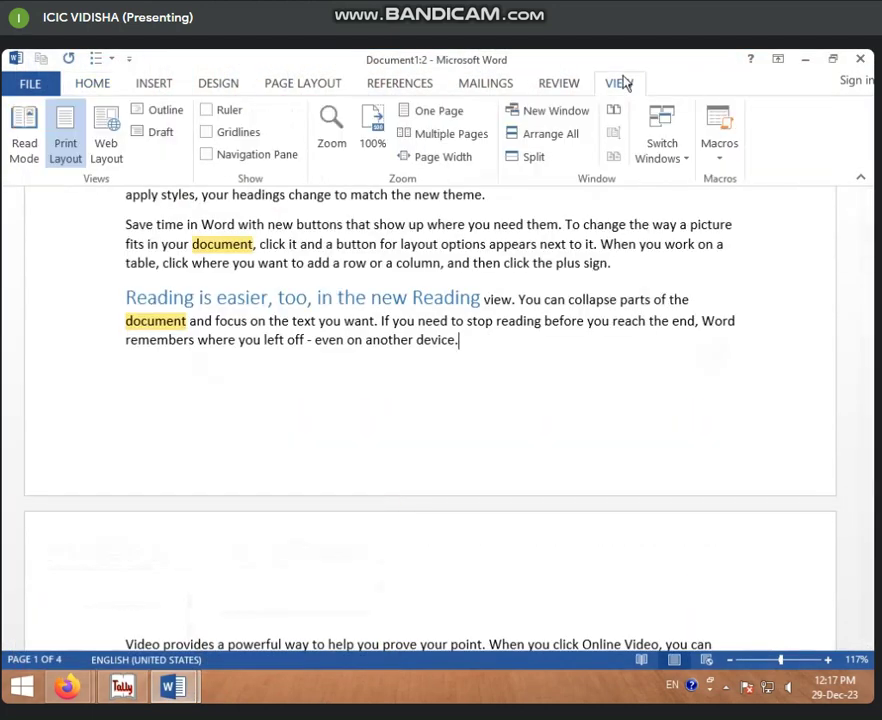
pyautogui.click(551, 114)
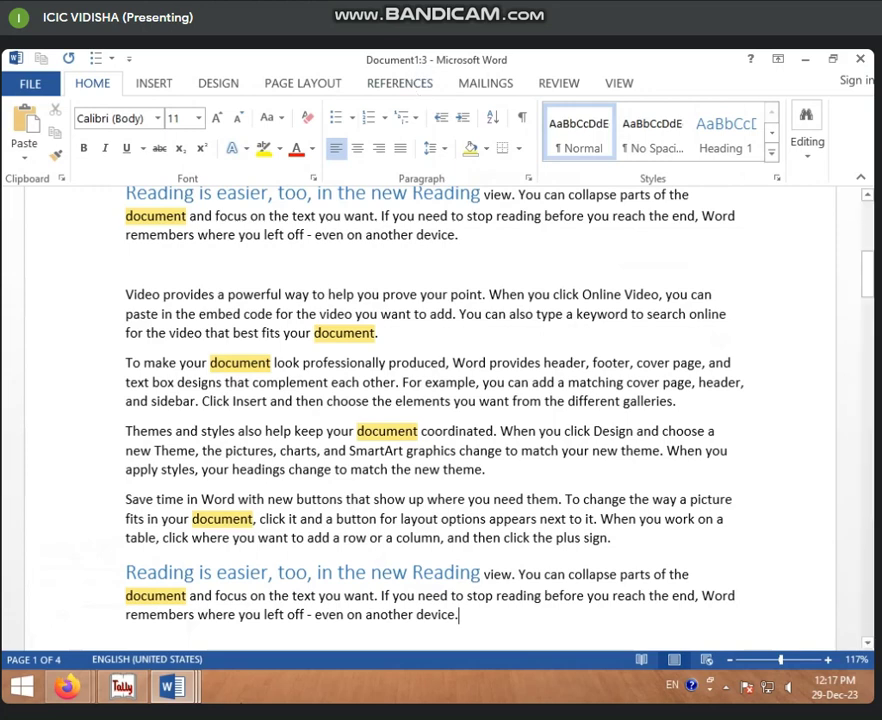
pyautogui.moveTo(185, 690)
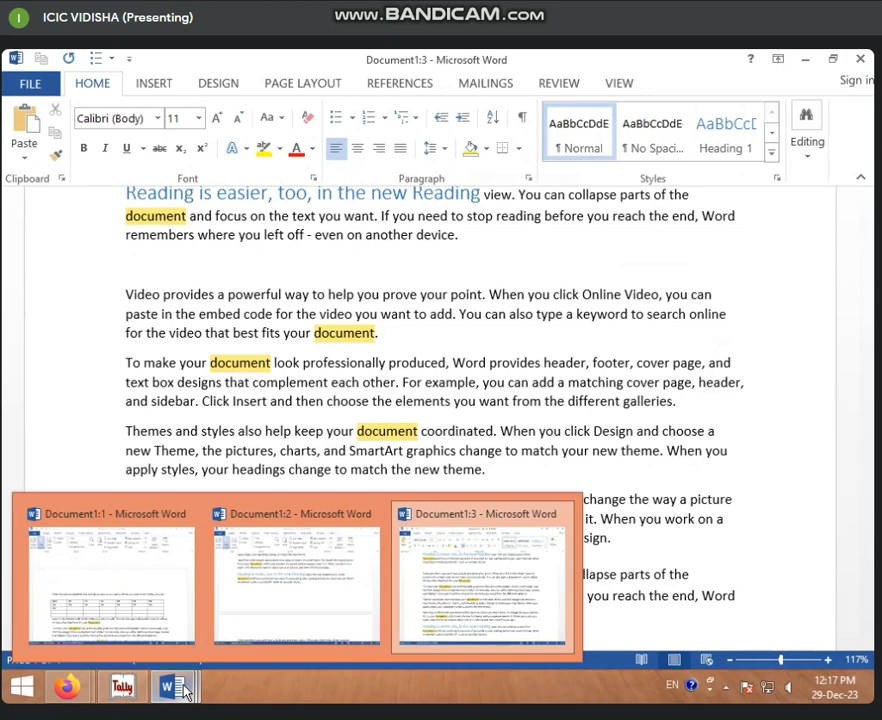
# Step: Create a new blank document and close it again
pyautogui.click(619, 83)
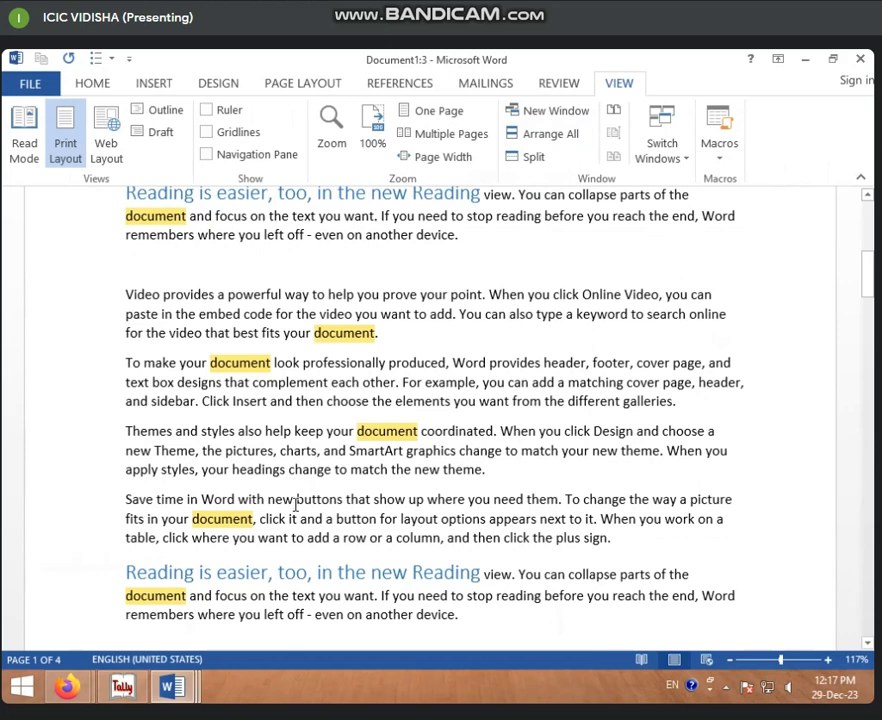
pyautogui.click(30, 85)
pyautogui.click(22, 170)
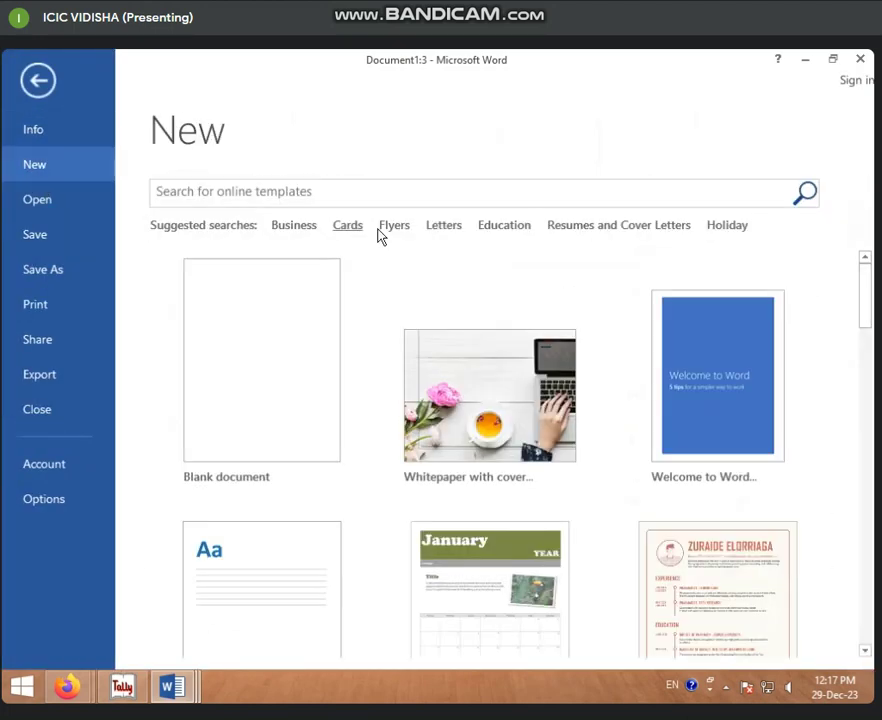
pyautogui.click(220, 402)
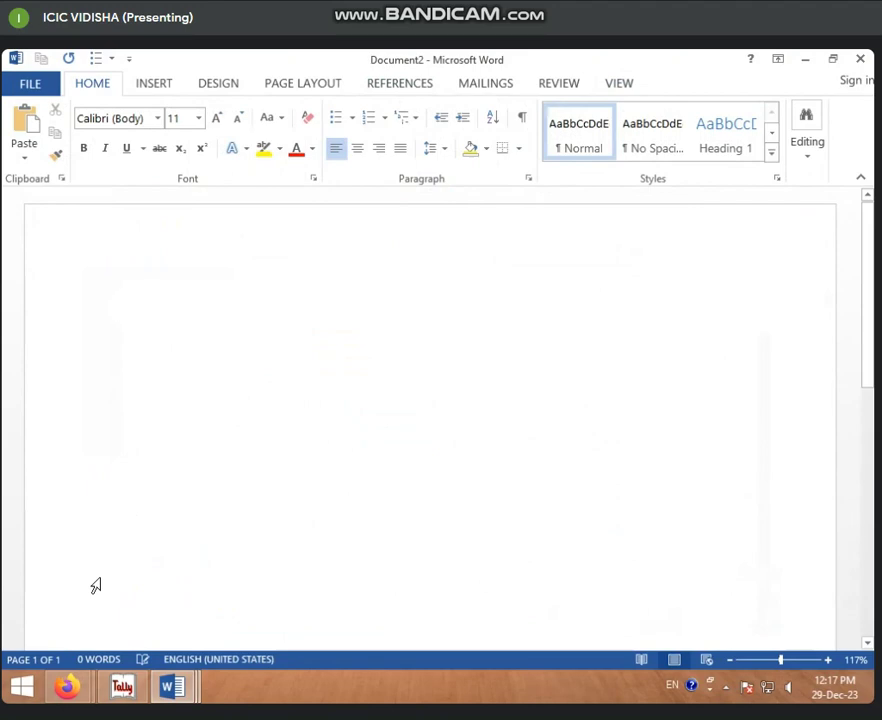
pyautogui.click(860, 60)
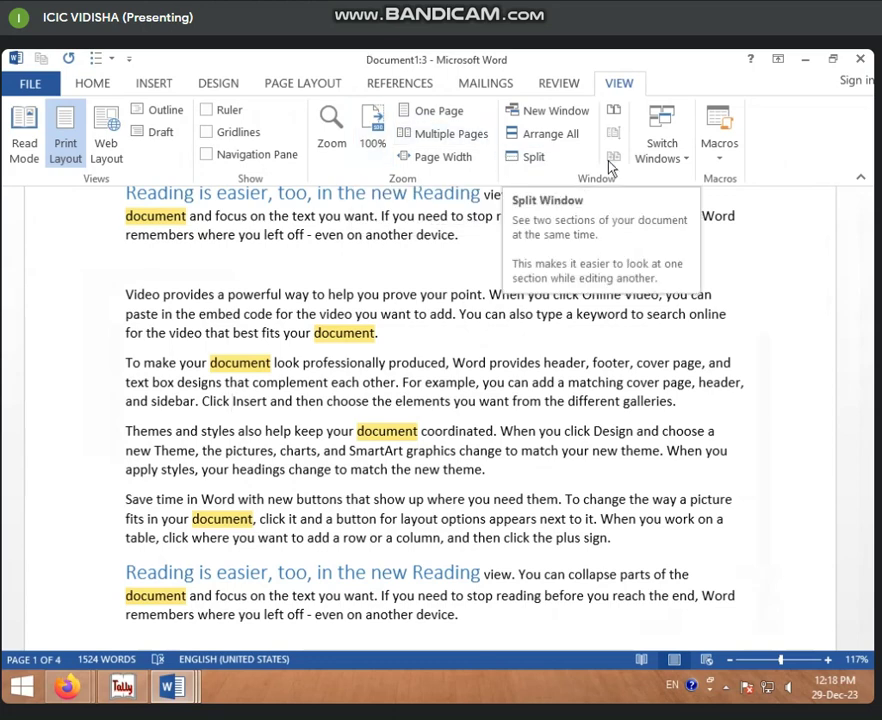
# Step: Arrange all three windows of the document on one screen and look through the pages in each independently
pyautogui.click(541, 142)
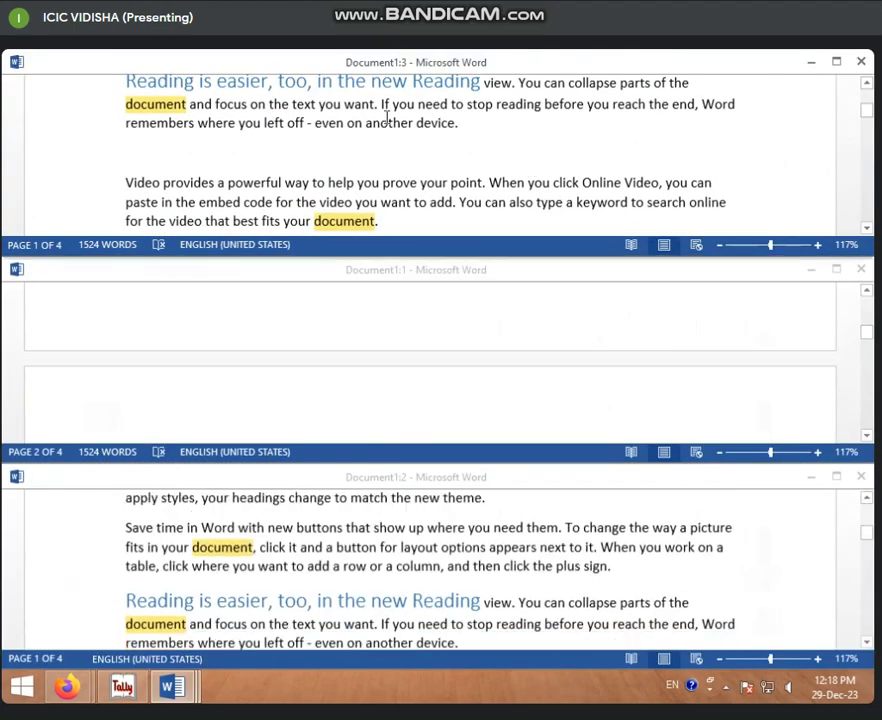
pyautogui.click(294, 362)
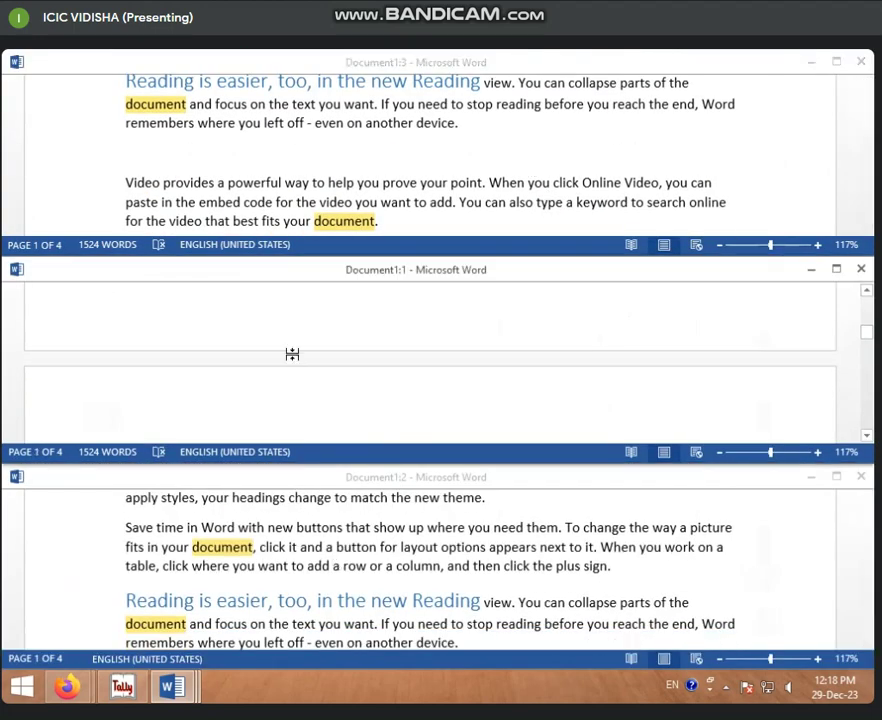
pyautogui.scroll(-10, 281, 361)
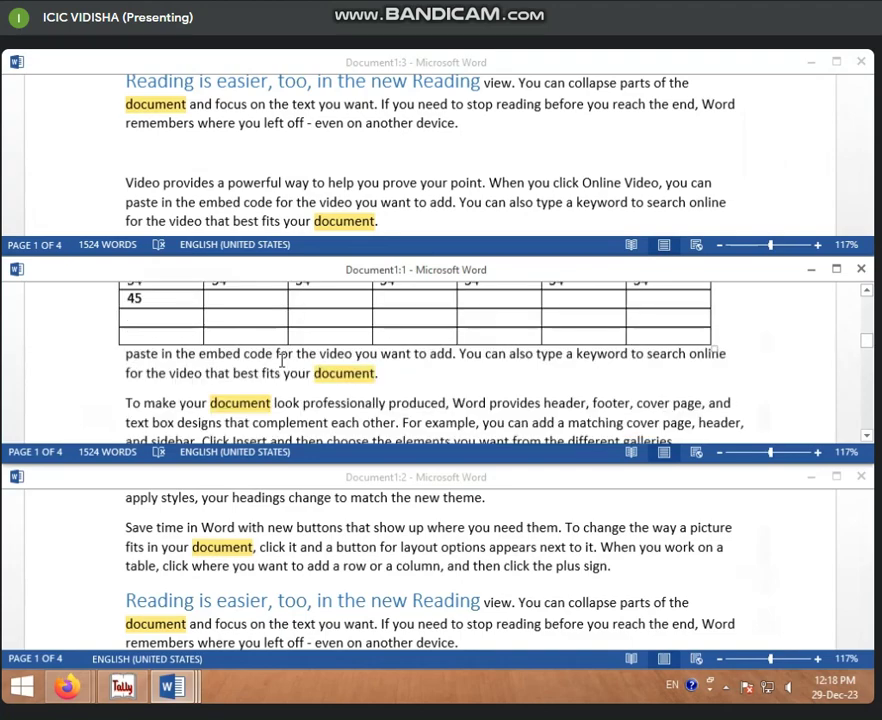
pyautogui.scroll(8, 281, 360)
pyautogui.scroll(-3, 230, 358)
pyautogui.scroll(5, 250, 330)
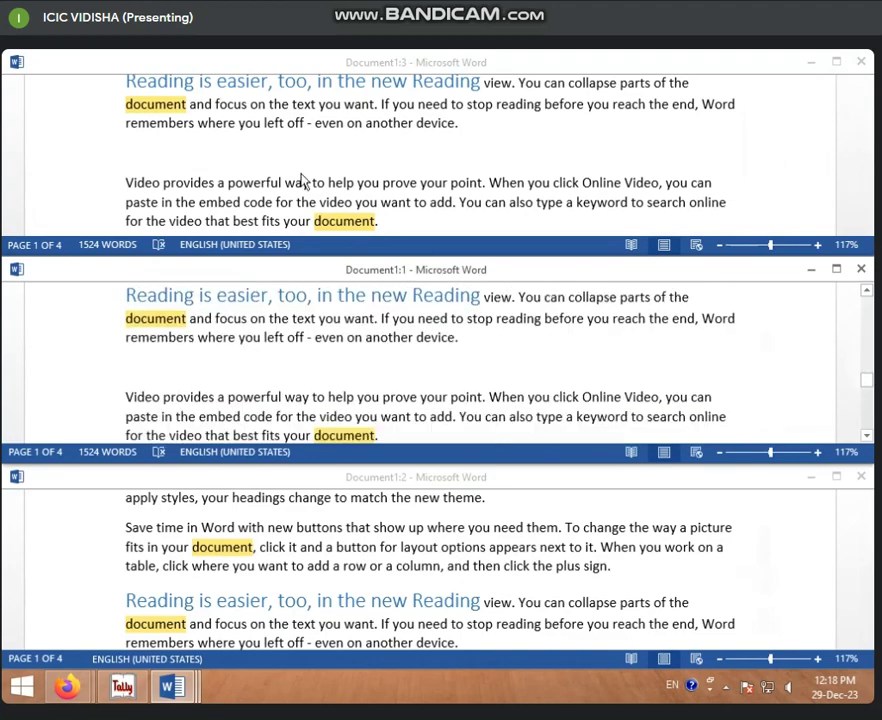
pyautogui.scroll(-3, 301, 175)
pyautogui.scroll(10, 301, 175)
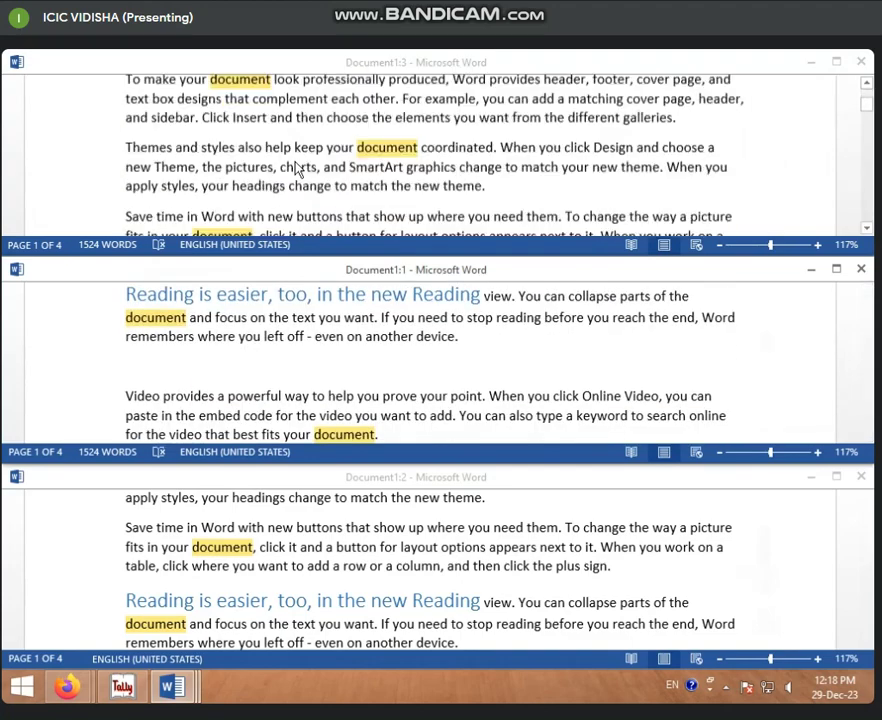
pyautogui.scroll(-5, 312, 553)
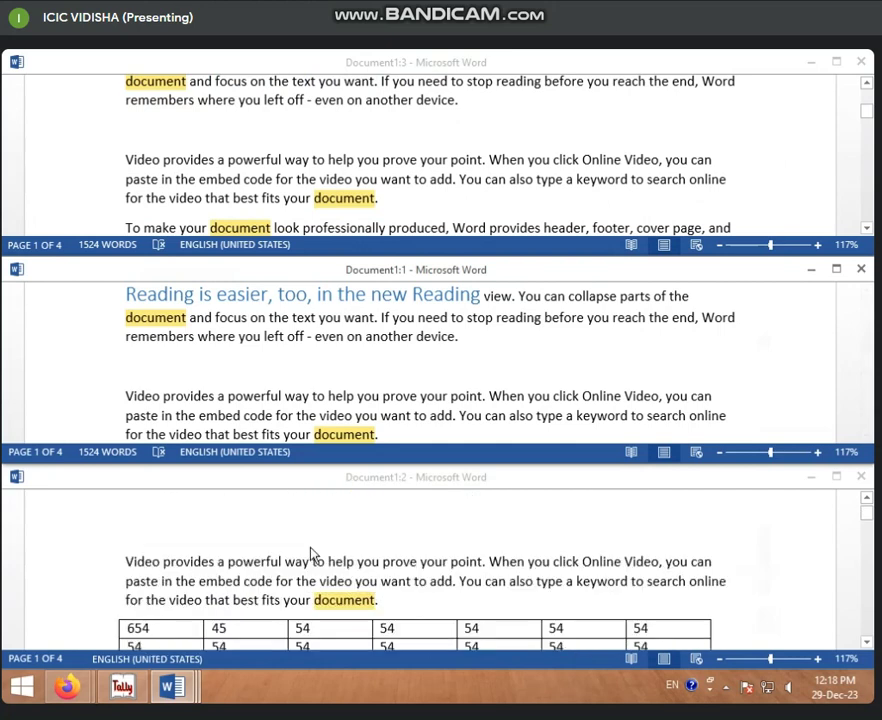
pyautogui.scroll(2, 309, 555)
# Step: In the Document1:1 window, add the text "NHGJGJHJHGJ" after "even on another device." on page 3
pyautogui.click(475, 347)
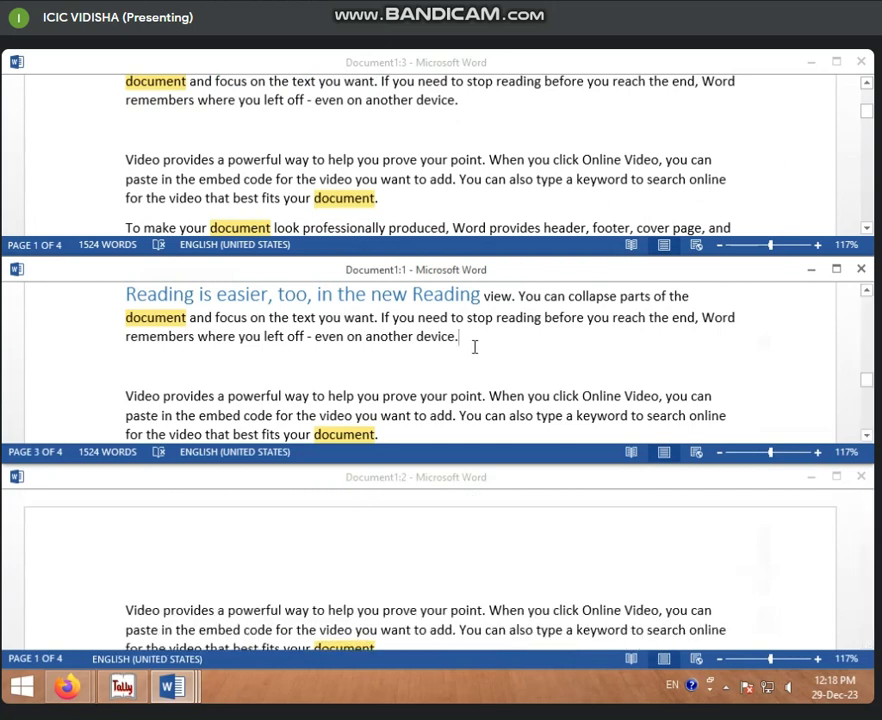
pyautogui.write('NHGJGJHJHGJ')
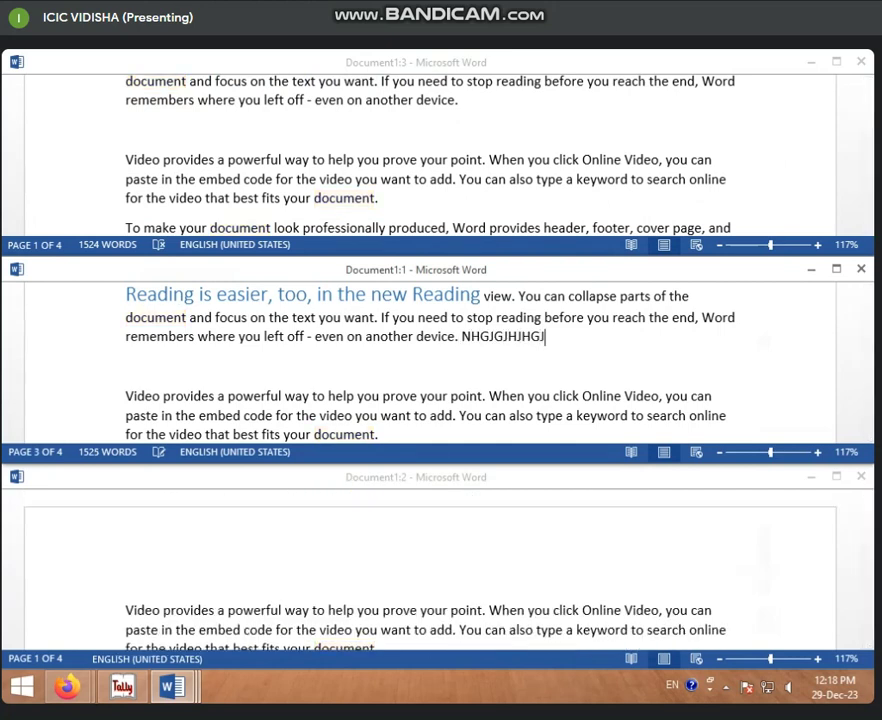
# Step: In the Document1:3 window, insert "GHJHHJGJHGJHGHGYUTUYTYUYGYGY7UFGYUFYFUY" before the first word of the document, with the start of page 1 shown in every window
pyautogui.scroll(3, 398, 289)
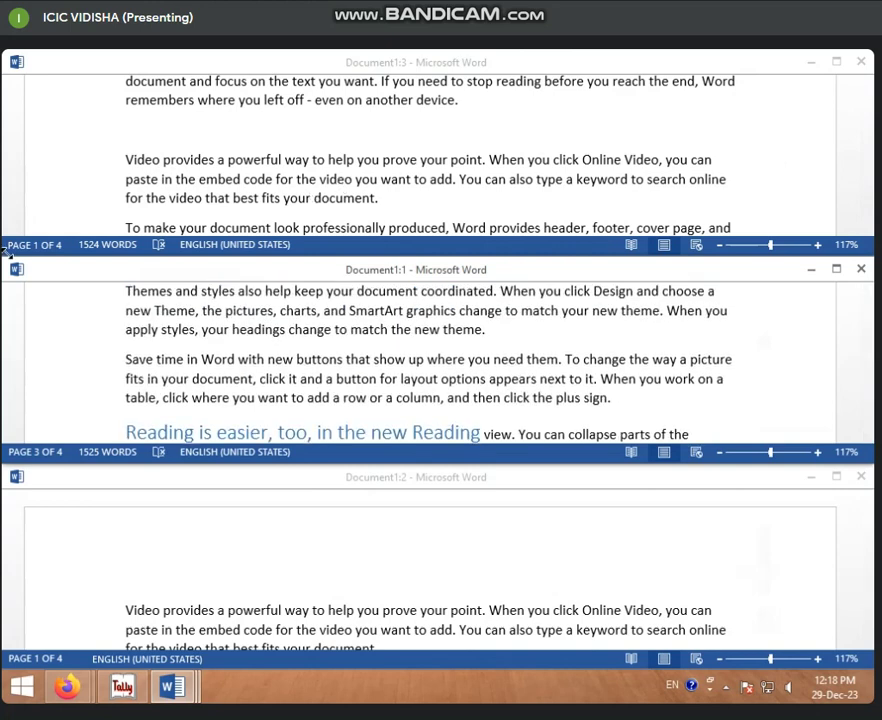
pyautogui.click(255, 560)
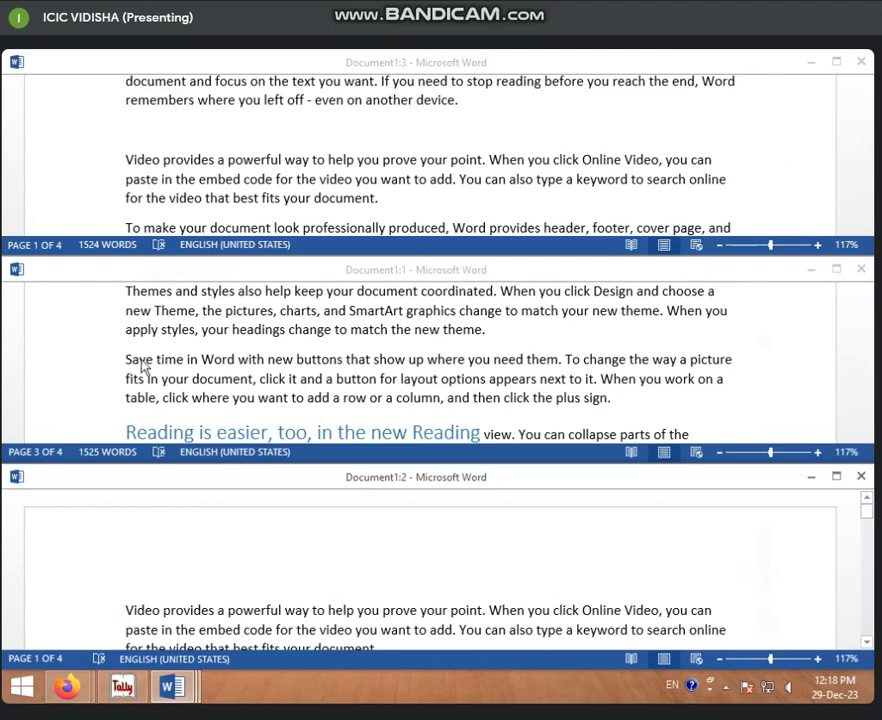
pyautogui.scroll(6, 143, 367)
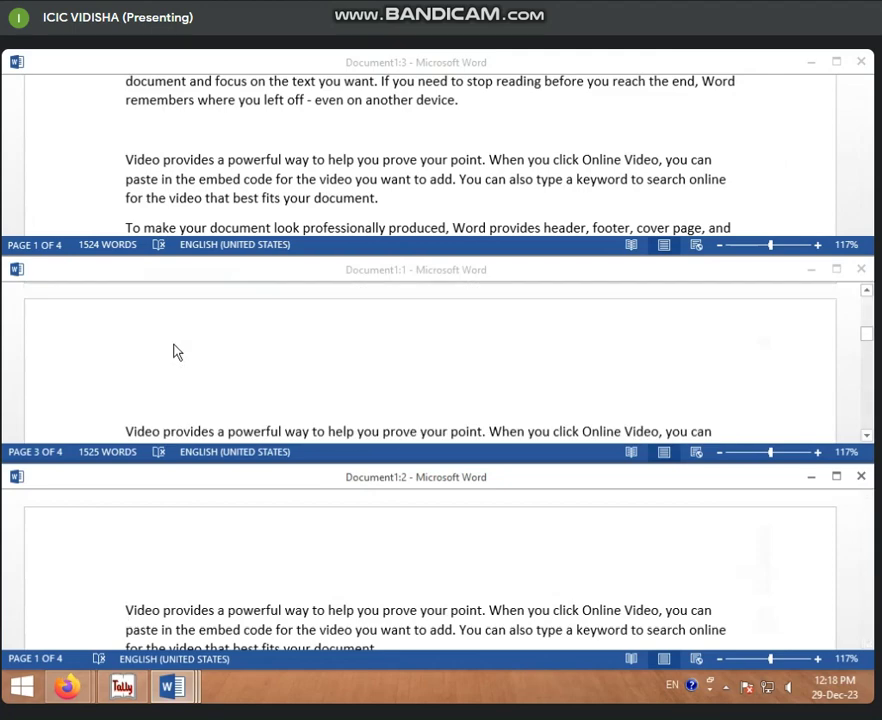
pyautogui.scroll(10, 173, 352)
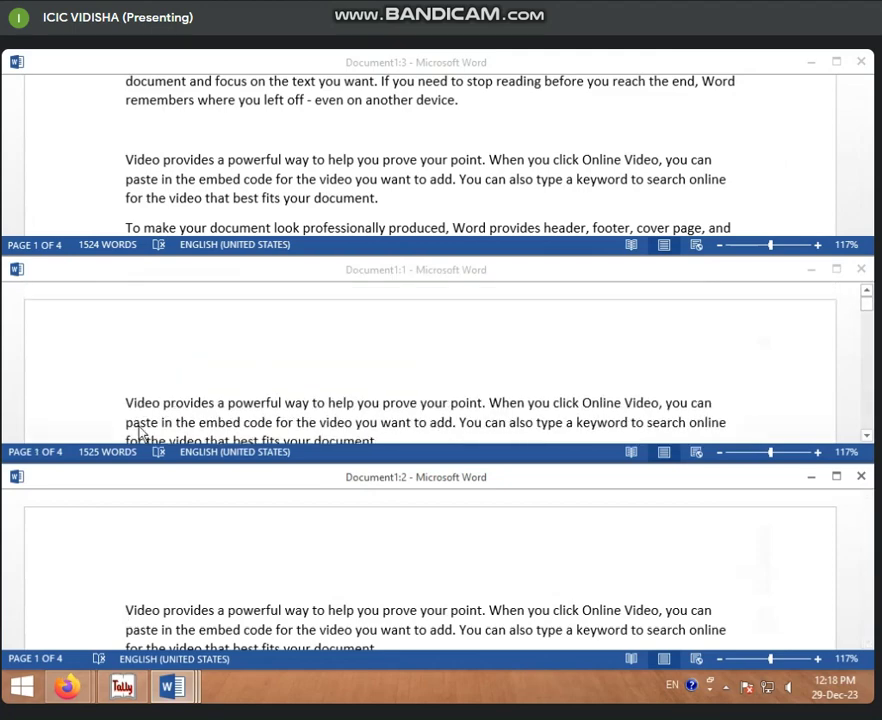
pyautogui.click(128, 408)
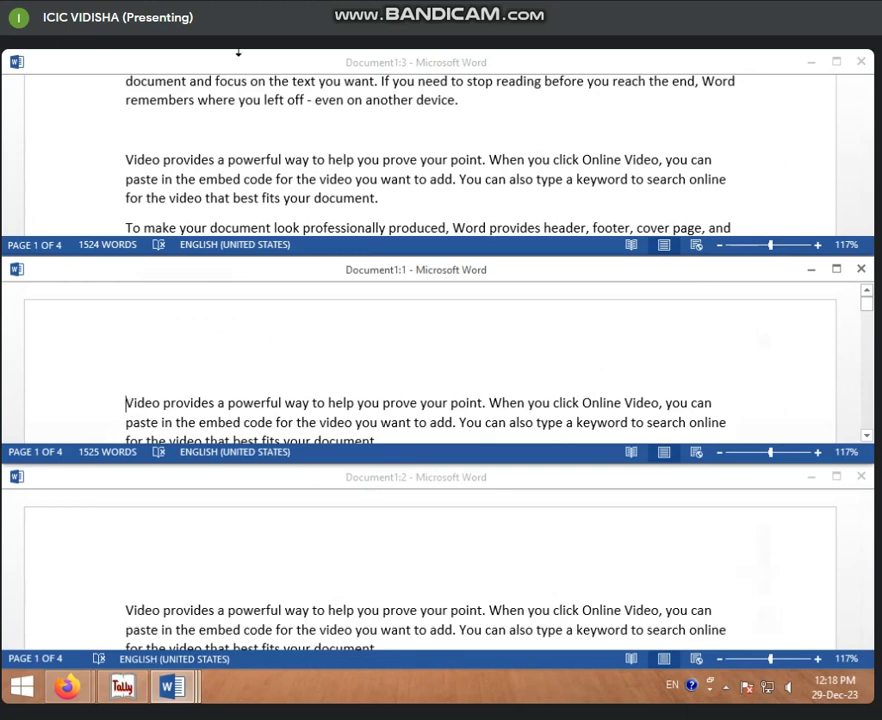
pyautogui.click(207, 165)
pyautogui.scroll(8, 212, 163)
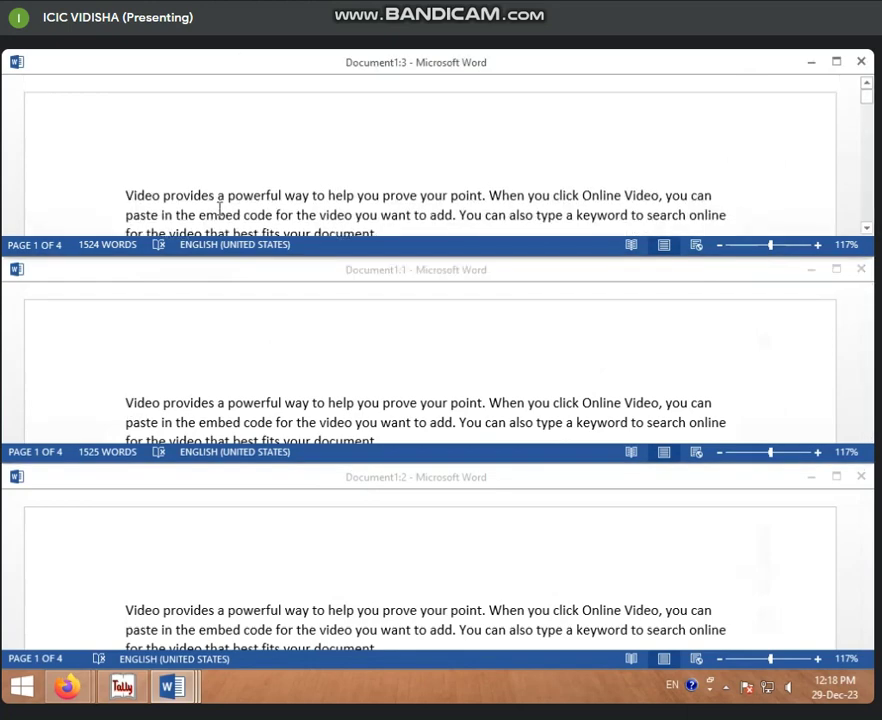
pyautogui.write('GHJHHJGJHGJHGHGYUT')
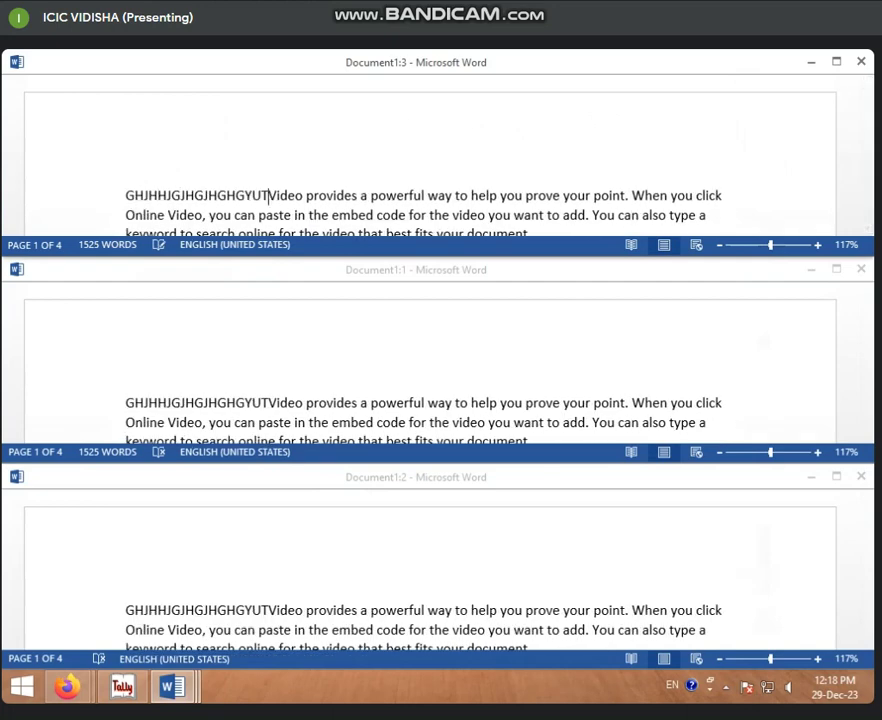
pyautogui.write('UYTYUYGYGY7UFGYUFYFUY')
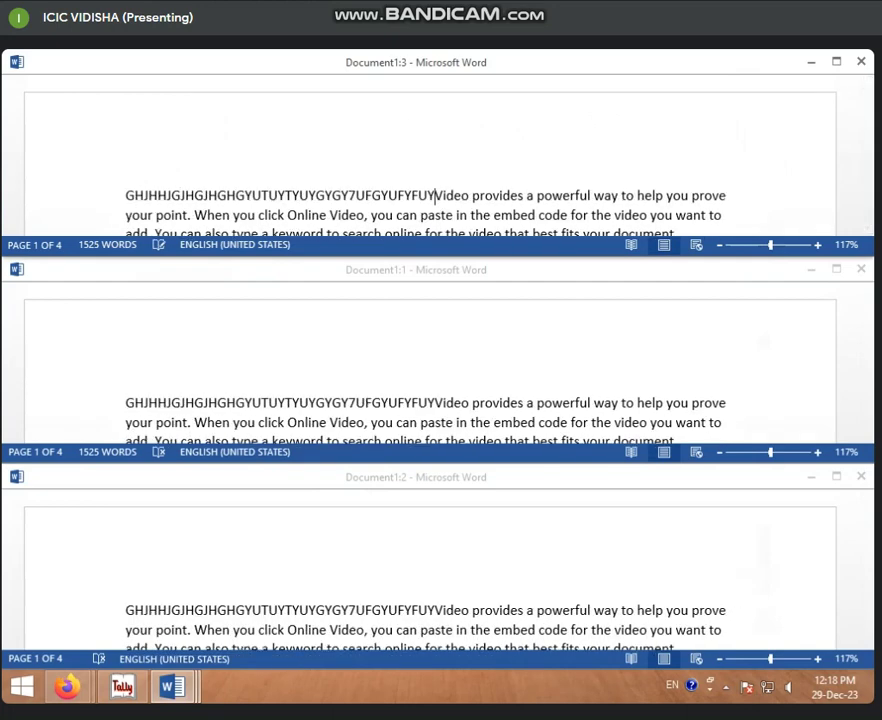
# Step: Add "YUTIOUOIU" directly before "Video" in Document1:3, and switch that window between full size and the arrangement of all windows, ending at full size
pyautogui.write('YUTIOUOIU')
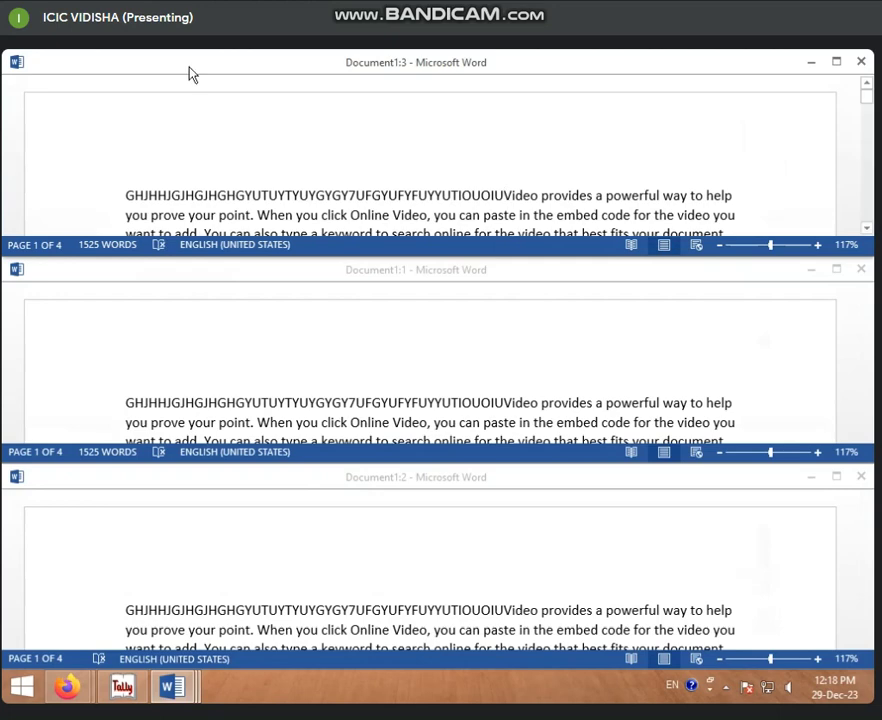
pyautogui.click(836, 63)
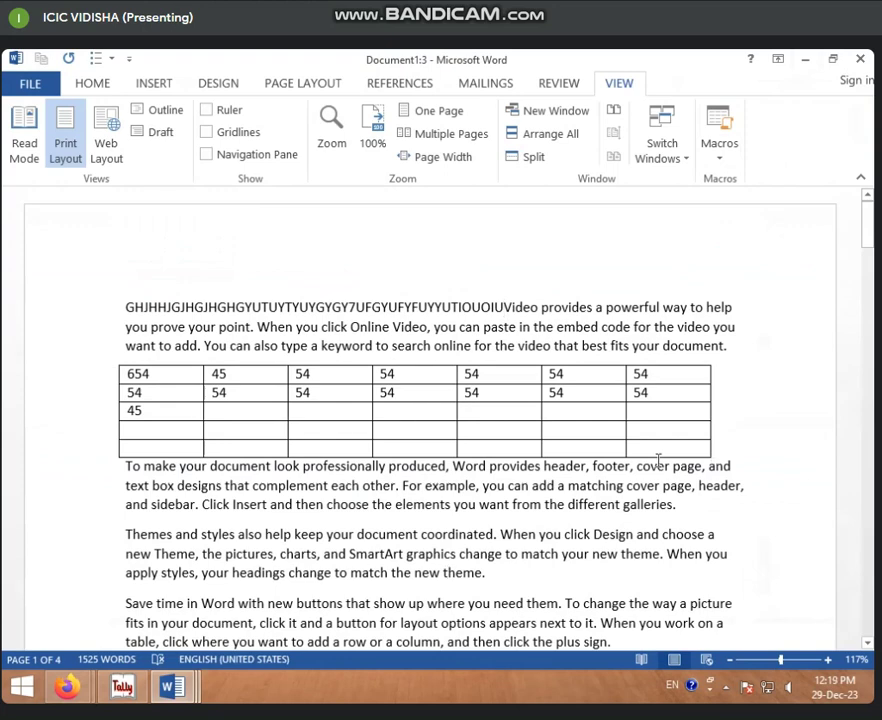
pyautogui.click(569, 140)
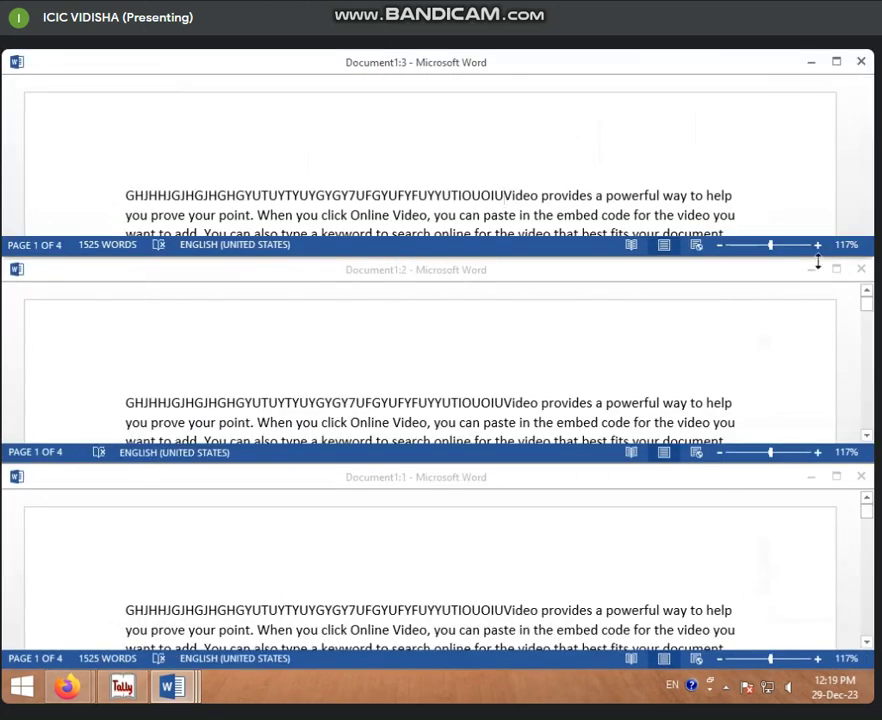
pyautogui.click(836, 62)
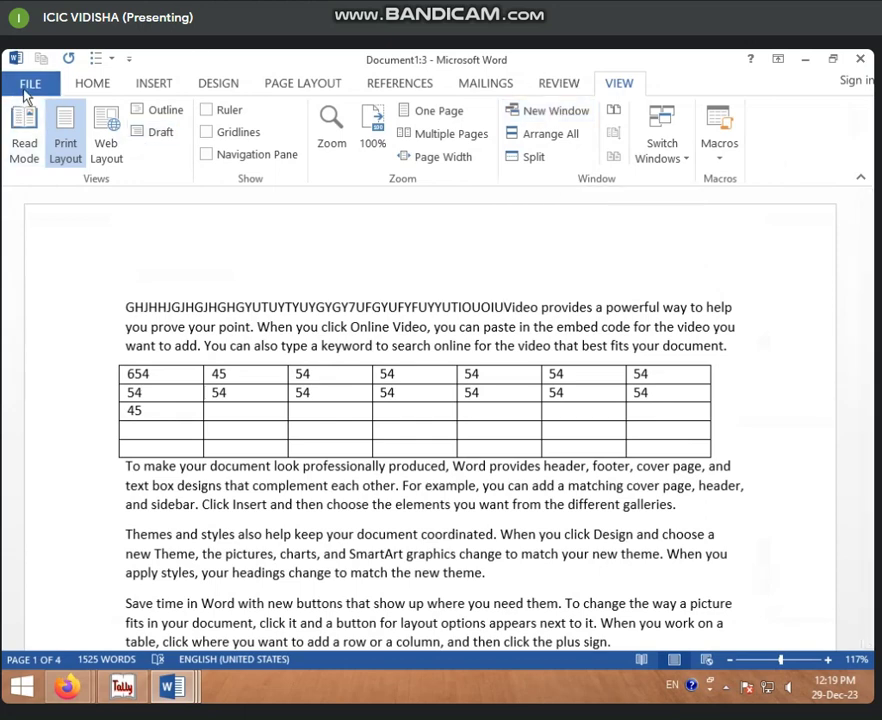
# Step: Open two more windows of the same document and arrange all of its windows on one screen
pyautogui.click(531, 114)
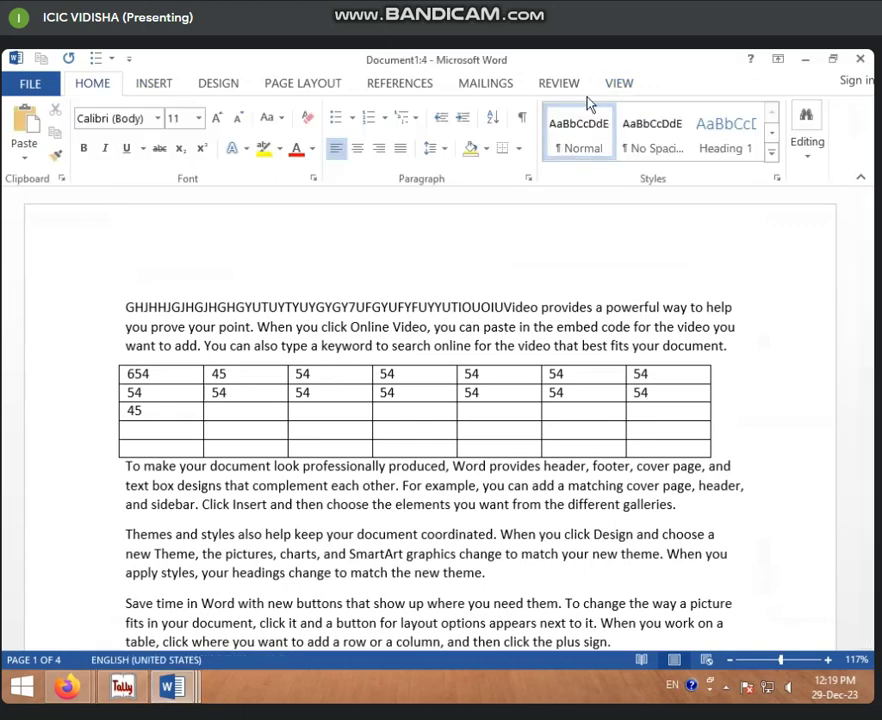
pyautogui.click(626, 85)
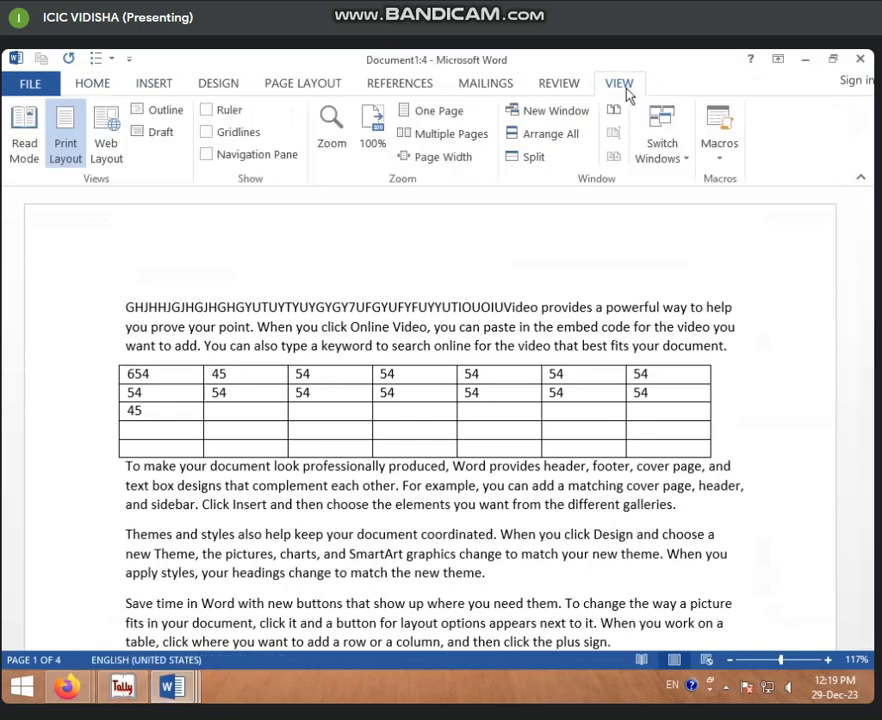
pyautogui.click(563, 113)
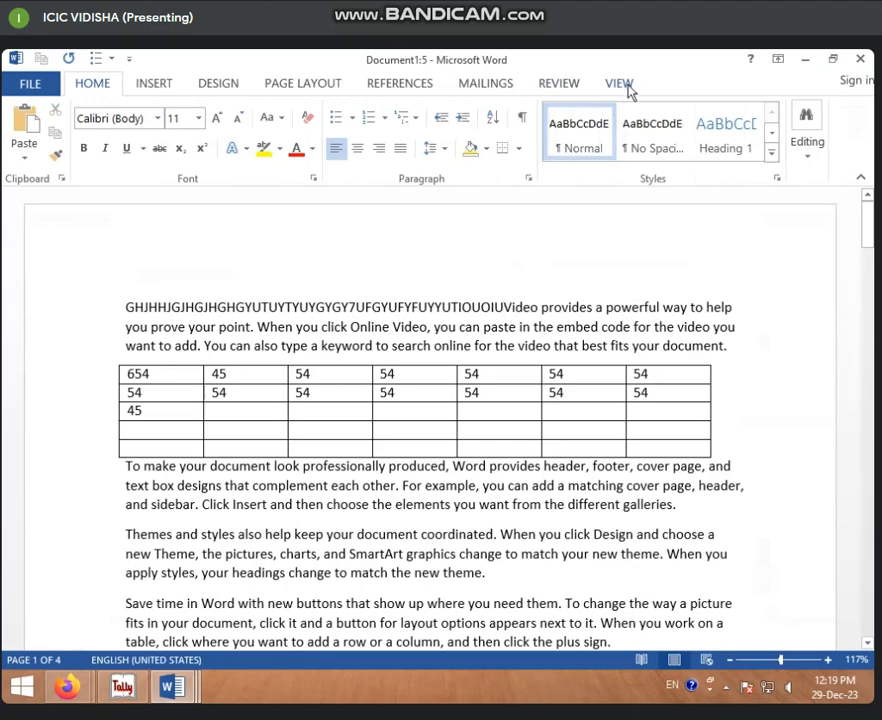
pyautogui.click(625, 86)
pyautogui.click(553, 134)
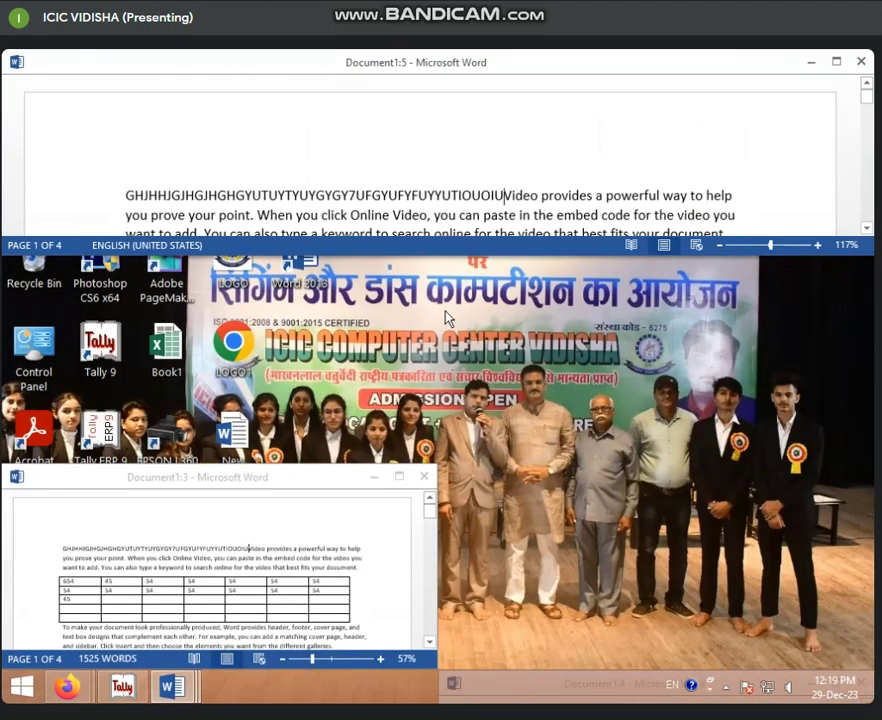
# Step: Maximize Document1:3 and Document1:5, and arrange all windows again from Document1:3
pyautogui.click(397, 479)
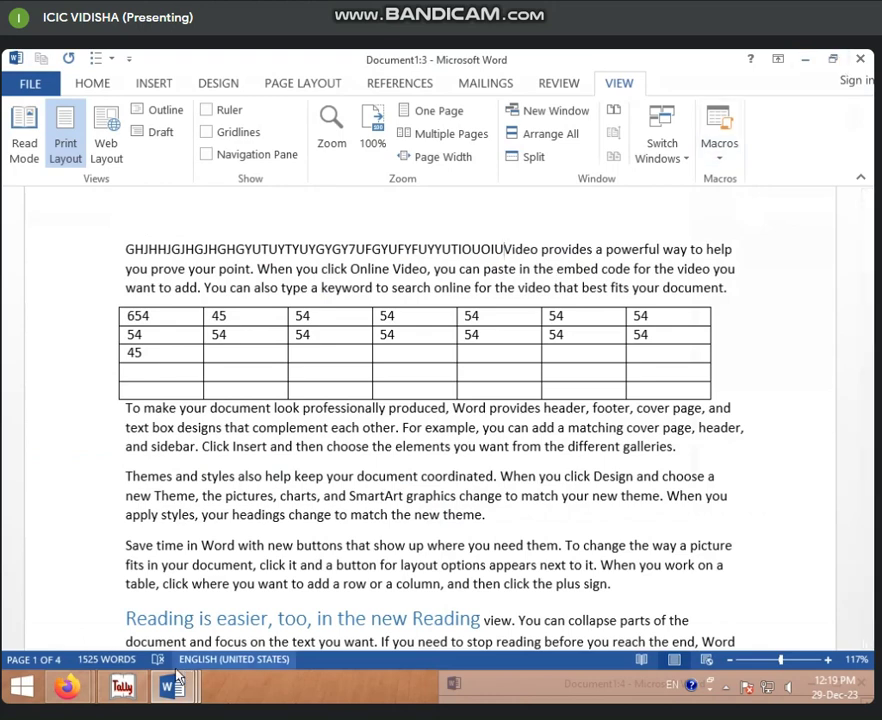
pyautogui.moveTo(178, 688)
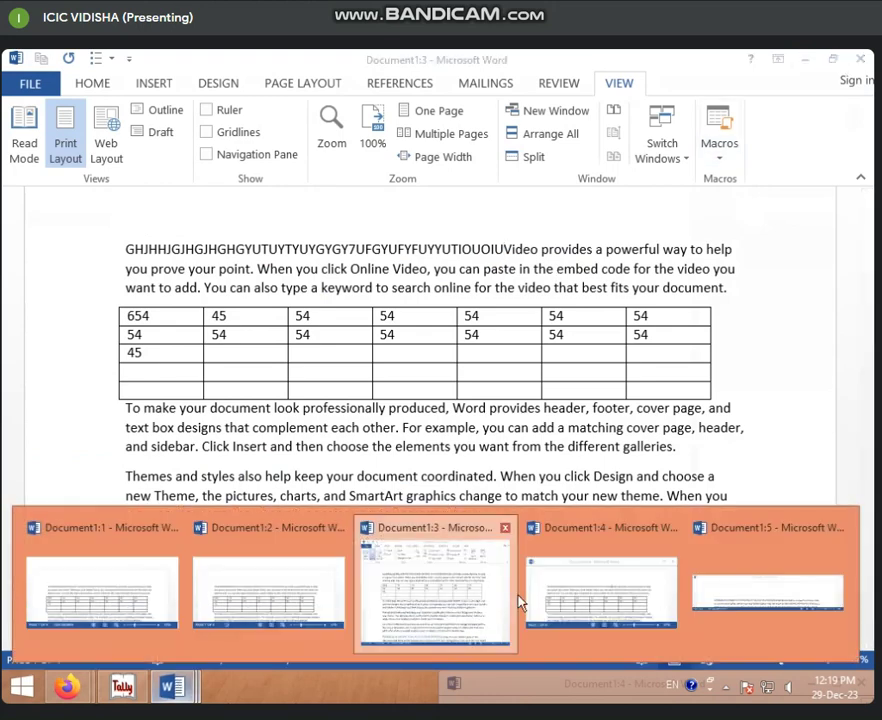
pyautogui.click(756, 582)
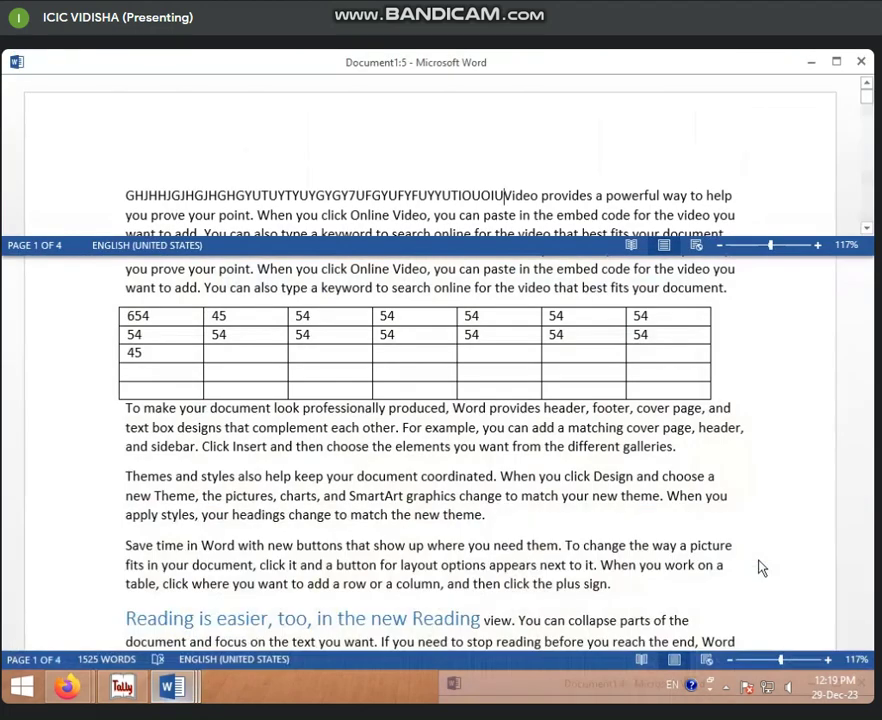
pyautogui.click(837, 62)
pyautogui.moveTo(180, 697)
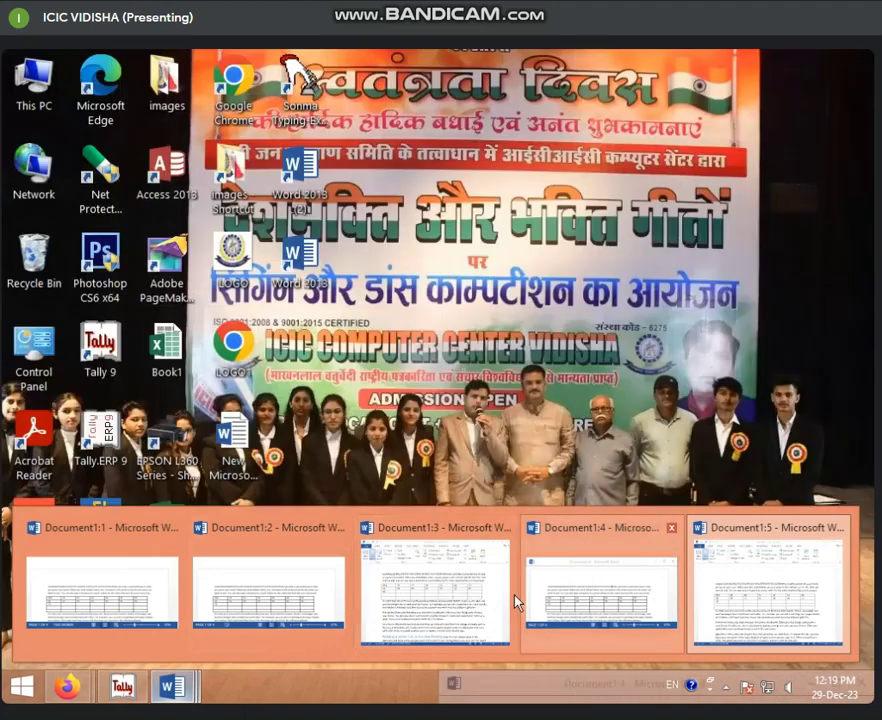
pyautogui.click(437, 595)
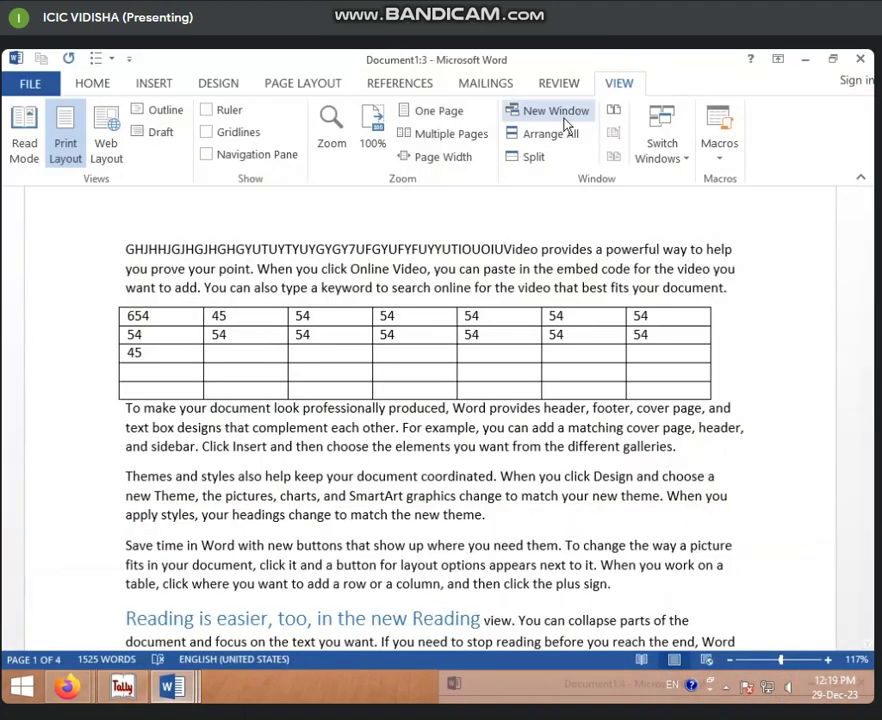
pyautogui.click(538, 140)
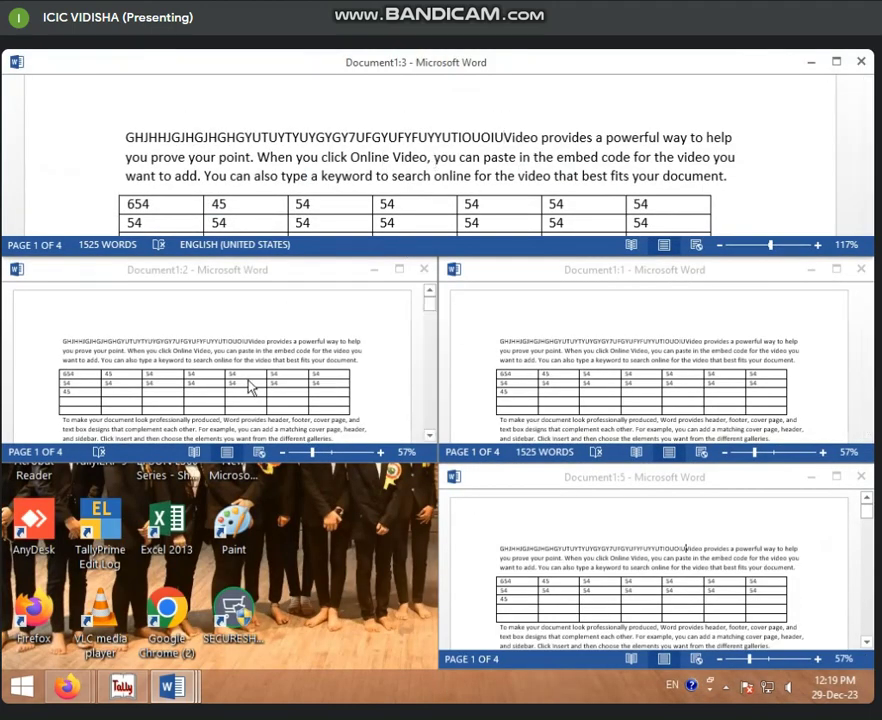
# Step: In the Document1:2 window, add "JH JKHJHKJHJHJKHKJHJH KJHK HKJHKJHH J" after the first "even on another device." on page 1
pyautogui.scroll(-3, 236, 368)
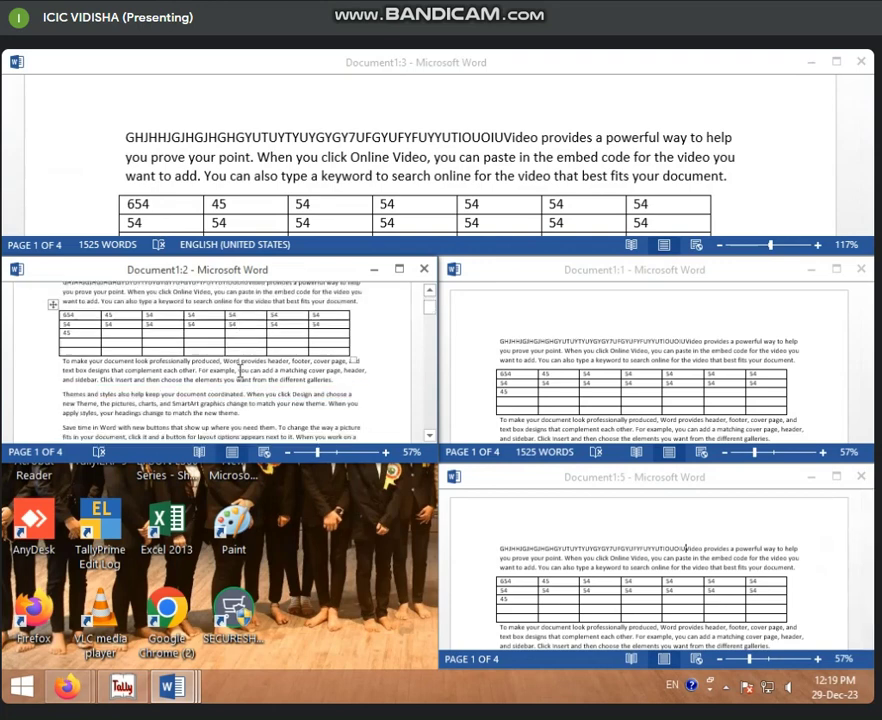
pyautogui.scroll(-5, 240, 372)
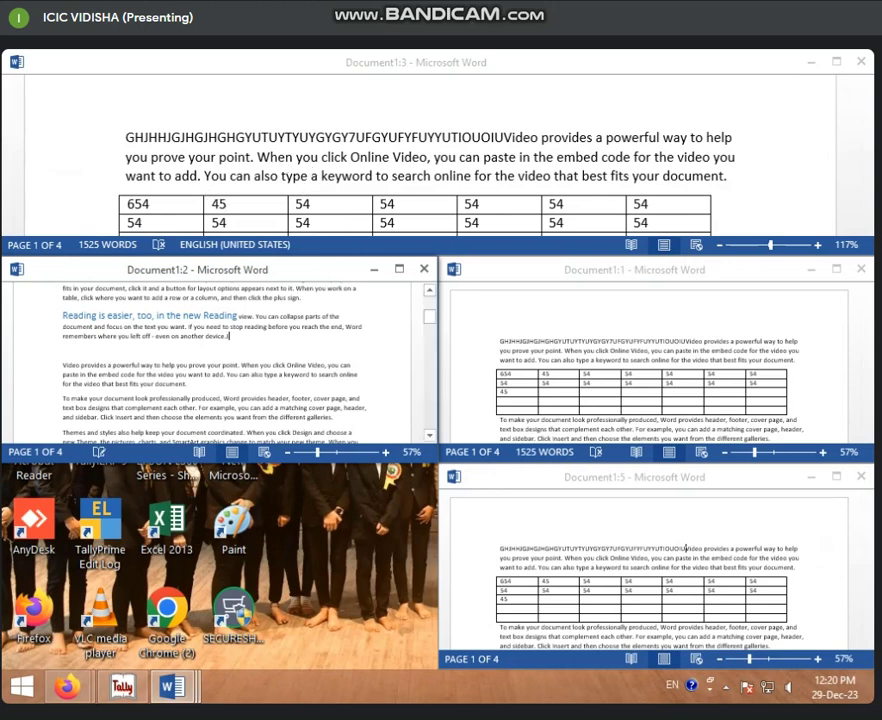
pyautogui.write('ds jkh')
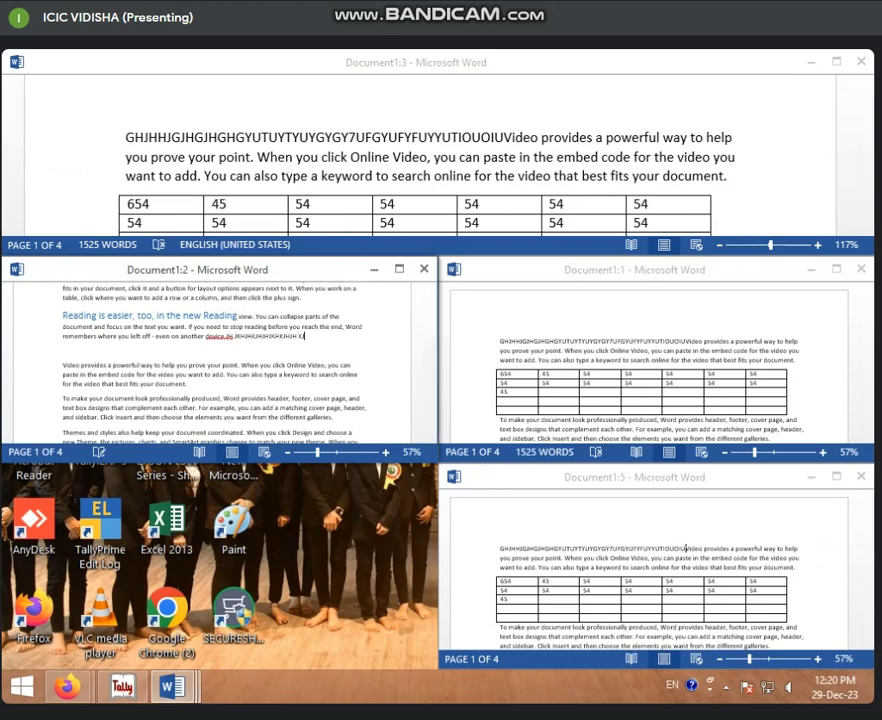
pyautogui.write(' J')
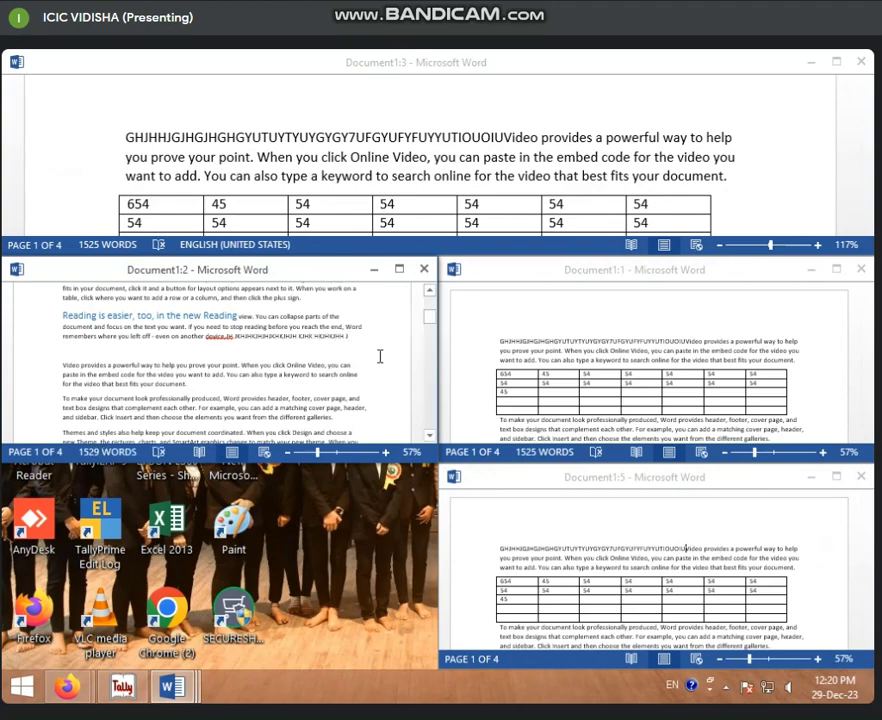
# Step: Maximize the Document1:3 window and split it into two panes
pyautogui.click(836, 63)
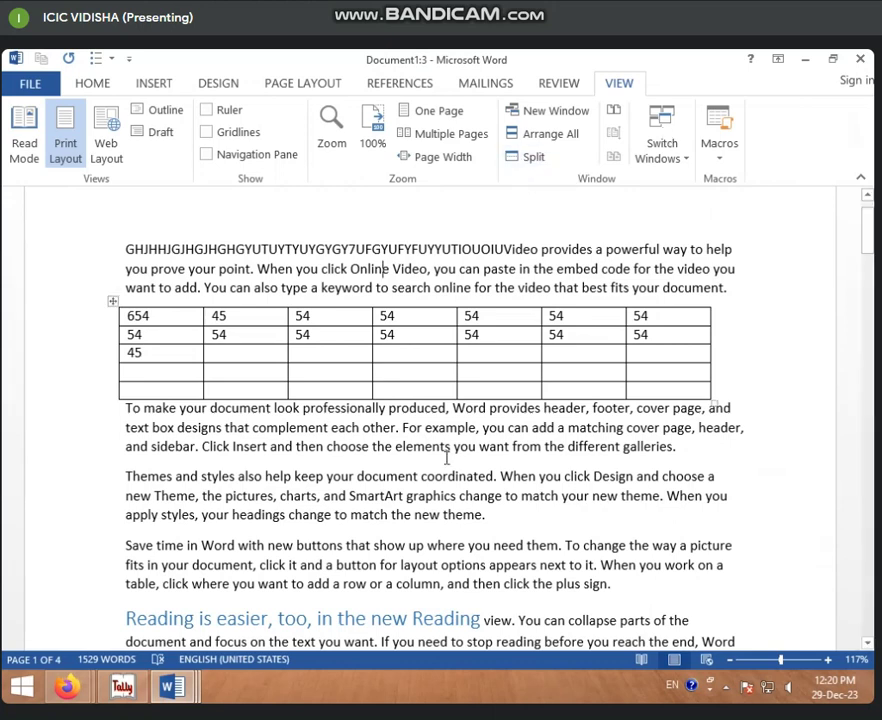
pyautogui.click(381, 514)
pyautogui.click(533, 157)
# Step: Look through the document's pages independently in the upper and lower panes of the split window
pyautogui.scroll(-1, 380, 384)
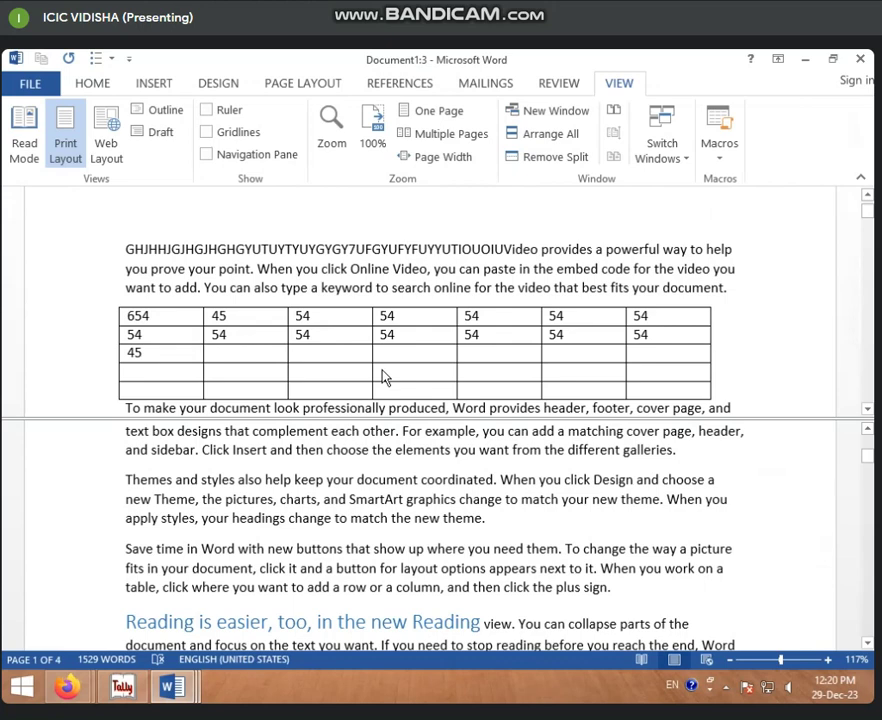
pyautogui.scroll(1, 200, 391)
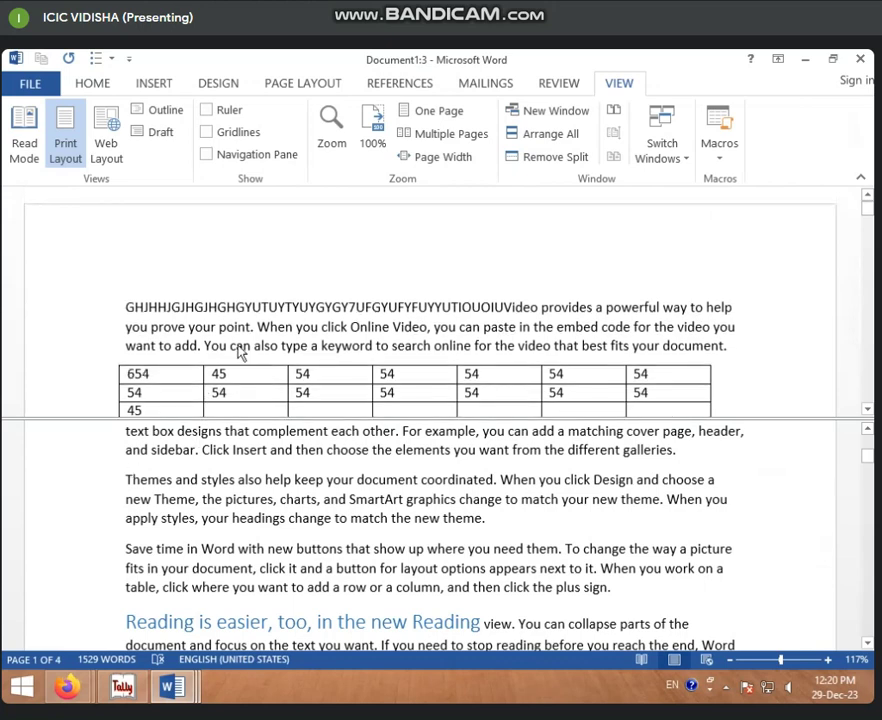
pyautogui.scroll(-6, 124, 350)
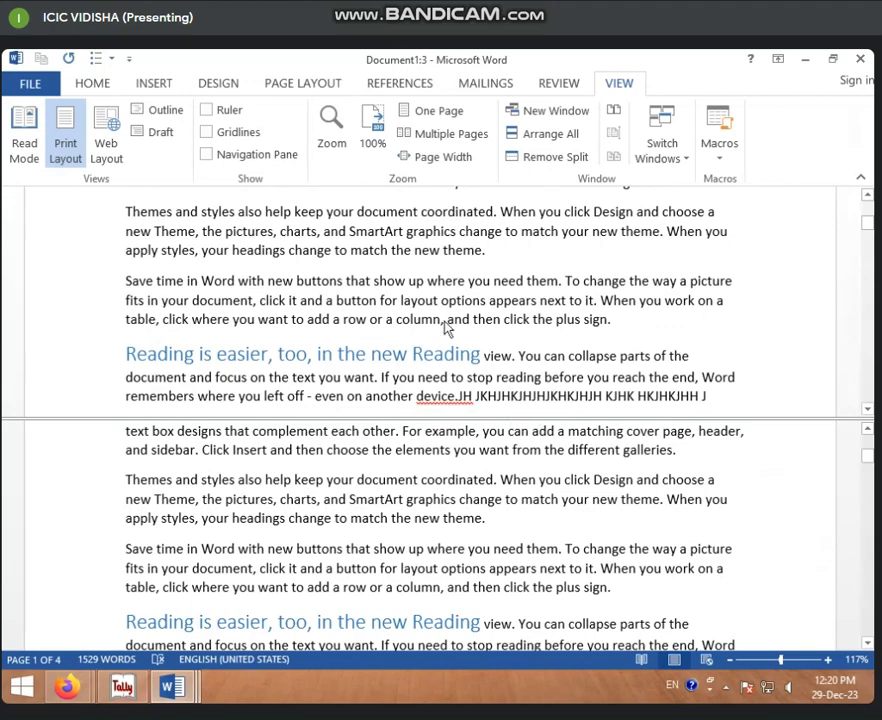
pyautogui.scroll(5, 447, 330)
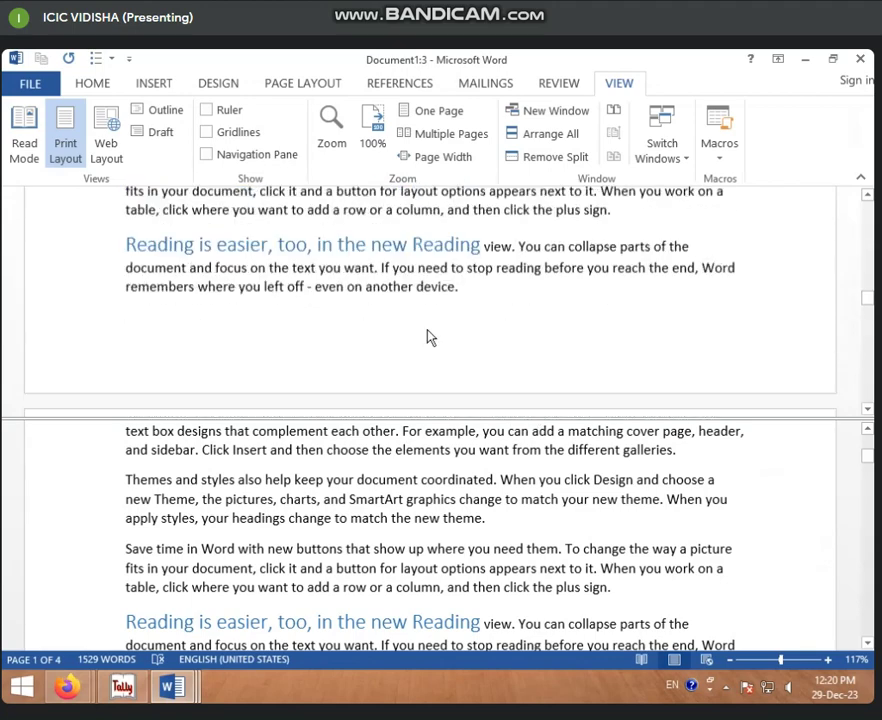
pyautogui.scroll(10, 427, 338)
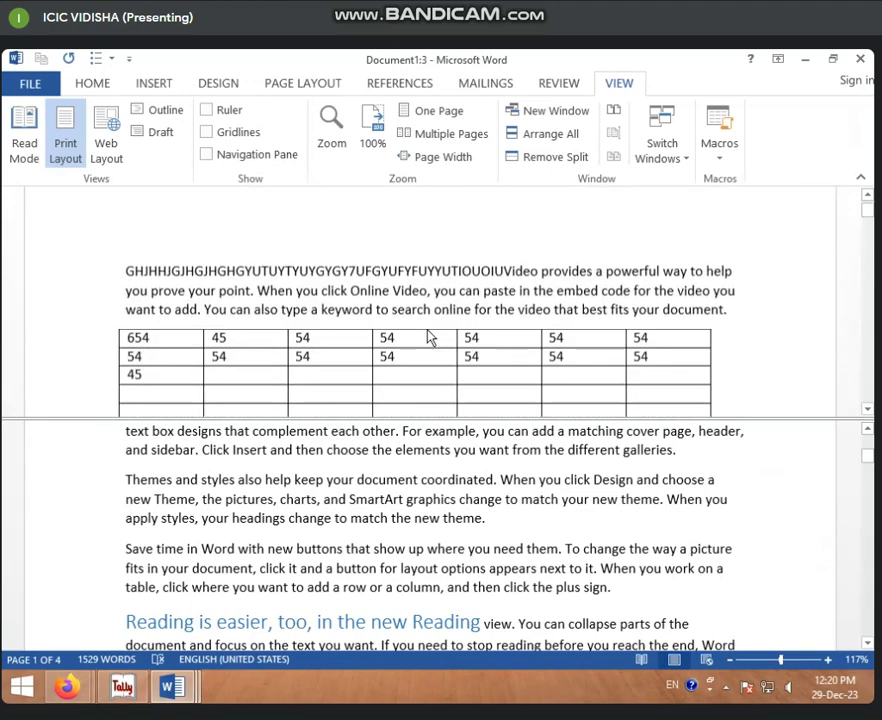
pyautogui.scroll(-2, 345, 521)
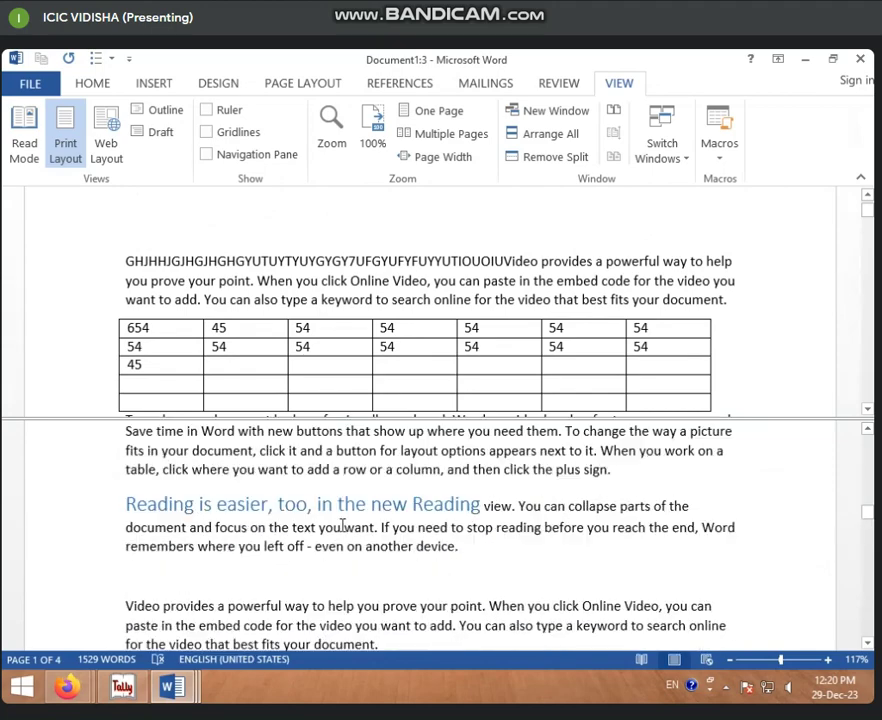
pyautogui.scroll(3, 343, 524)
pyautogui.scroll(-5, 349, 516)
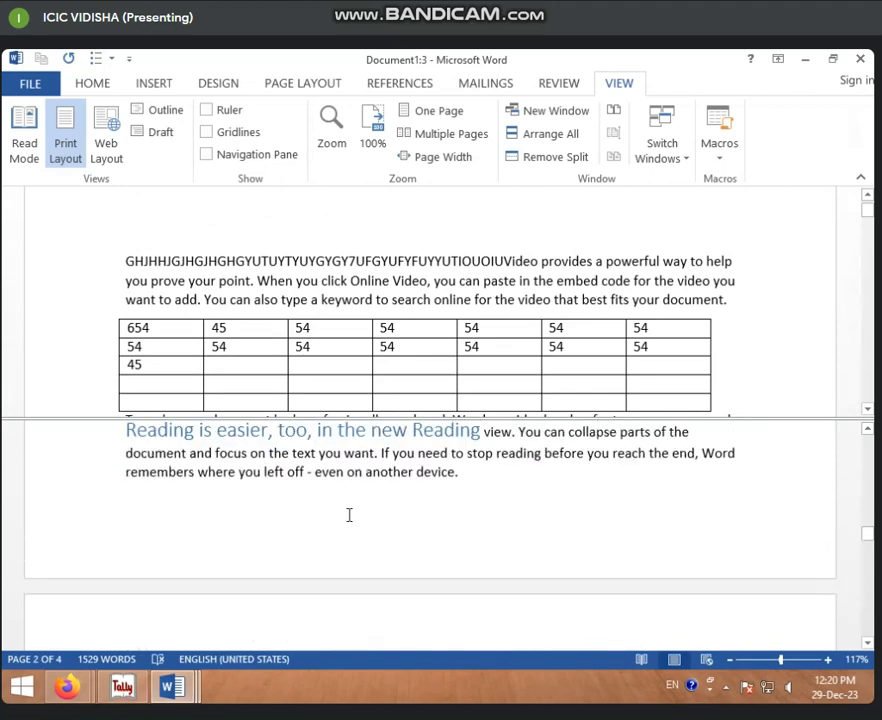
pyautogui.scroll(8, 349, 515)
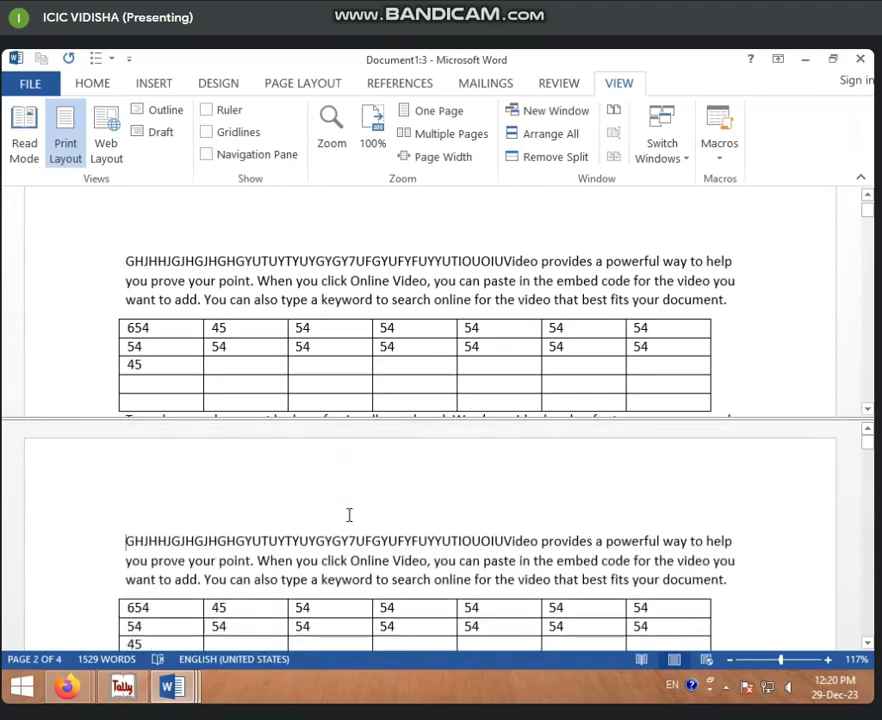
pyautogui.scroll(-10, 339, 512)
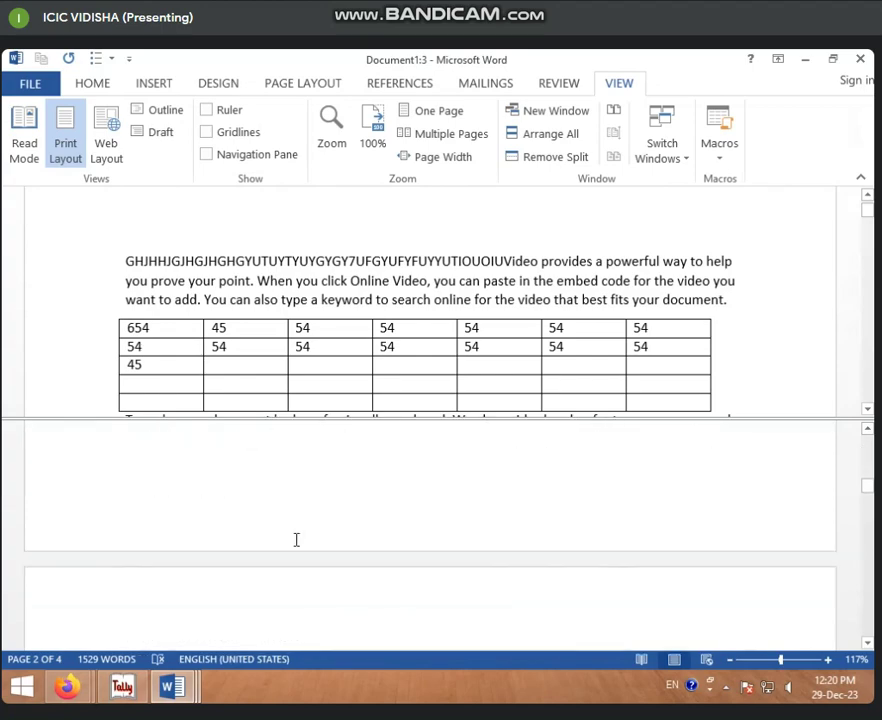
pyautogui.scroll(2, 294, 540)
pyautogui.scroll(-4, 290, 546)
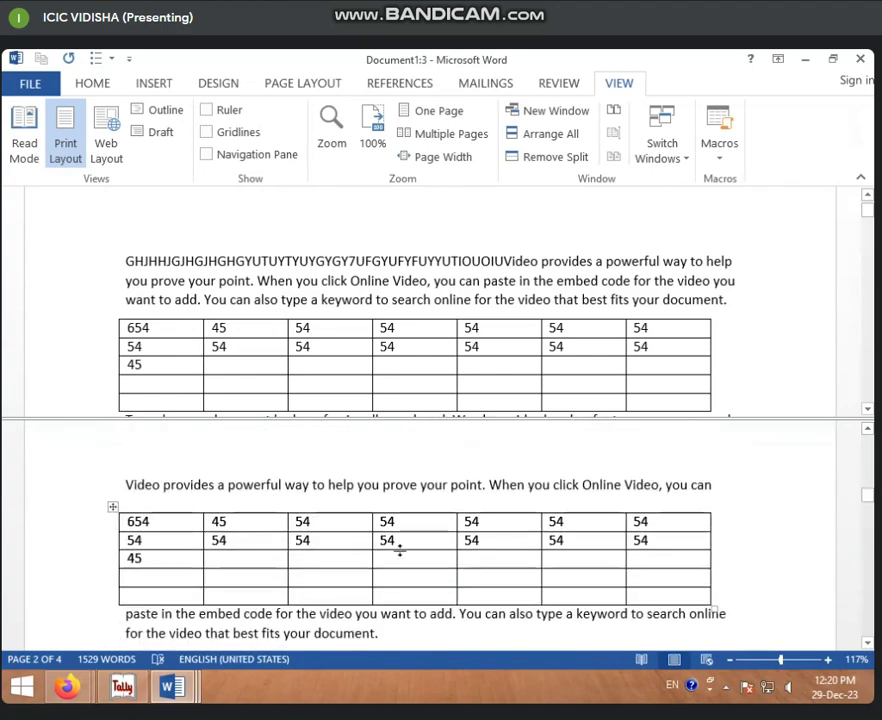
pyautogui.scroll(8, 400, 550)
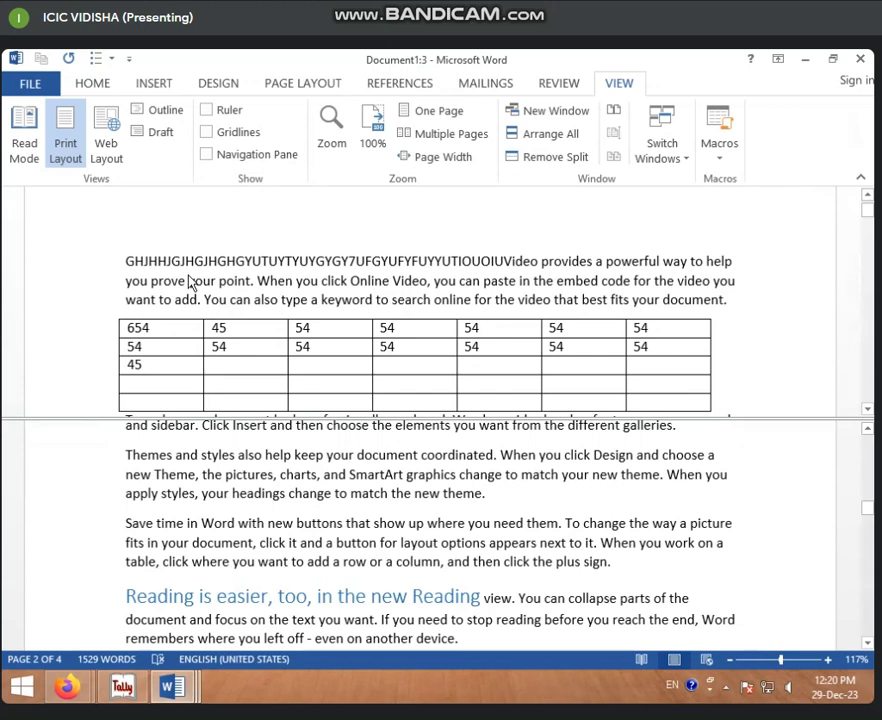
pyautogui.scroll(-5, 297, 378)
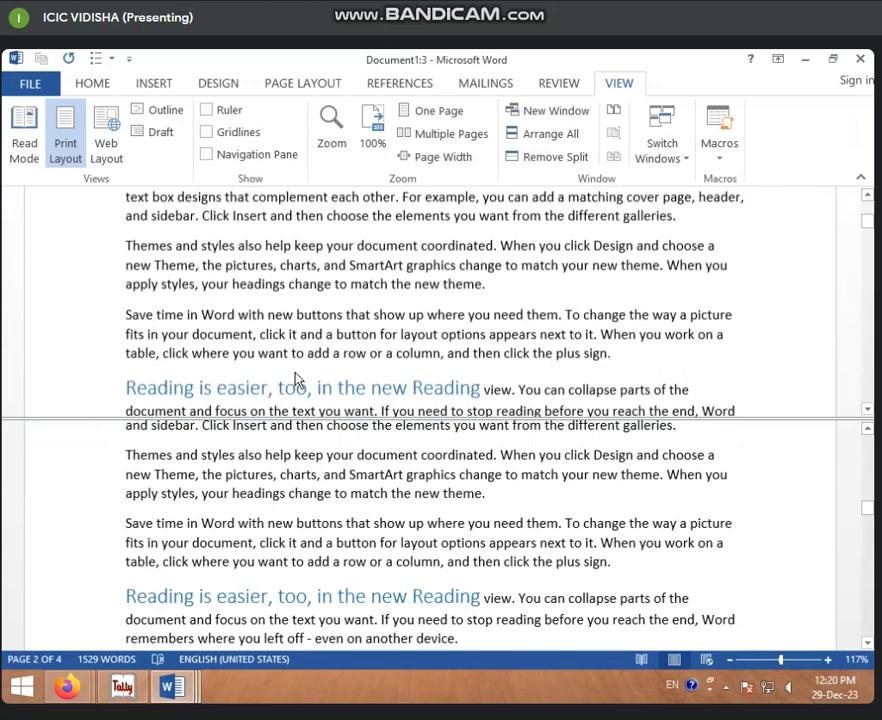
pyautogui.scroll(-3, 297, 378)
pyautogui.scroll(-10, 457, 614)
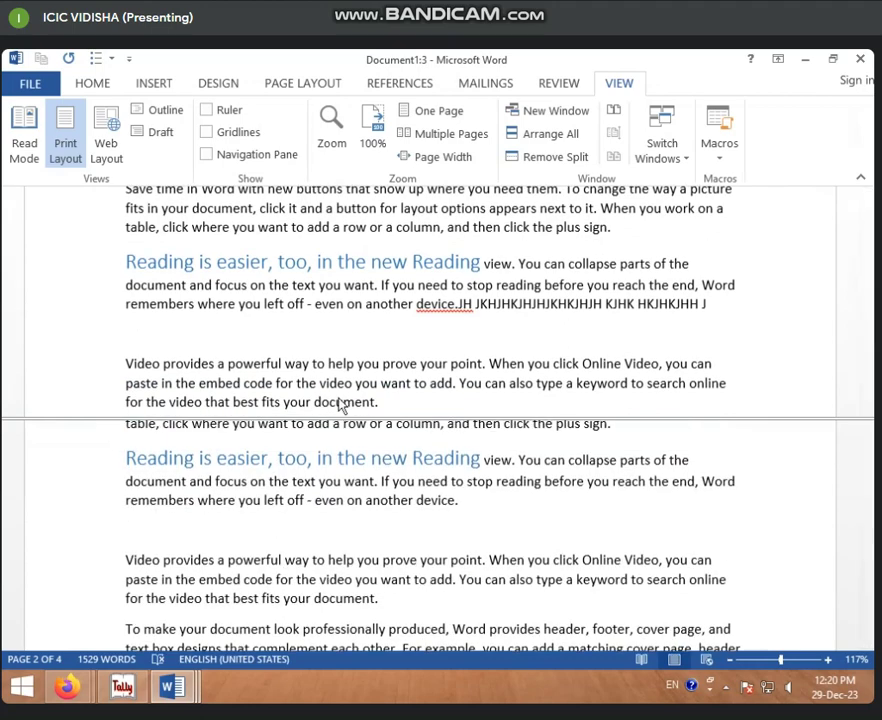
# Step: In the lower pane, insert "GJH GJ JHGHGHJGHGHJ GHJGHJGJ" after "Reading is easier, too, in the new Reading" on page 2, with page 1 shown in the upper pane
pyautogui.click(486, 466)
pyautogui.write('GJH GJ JHGHGHJGHG')
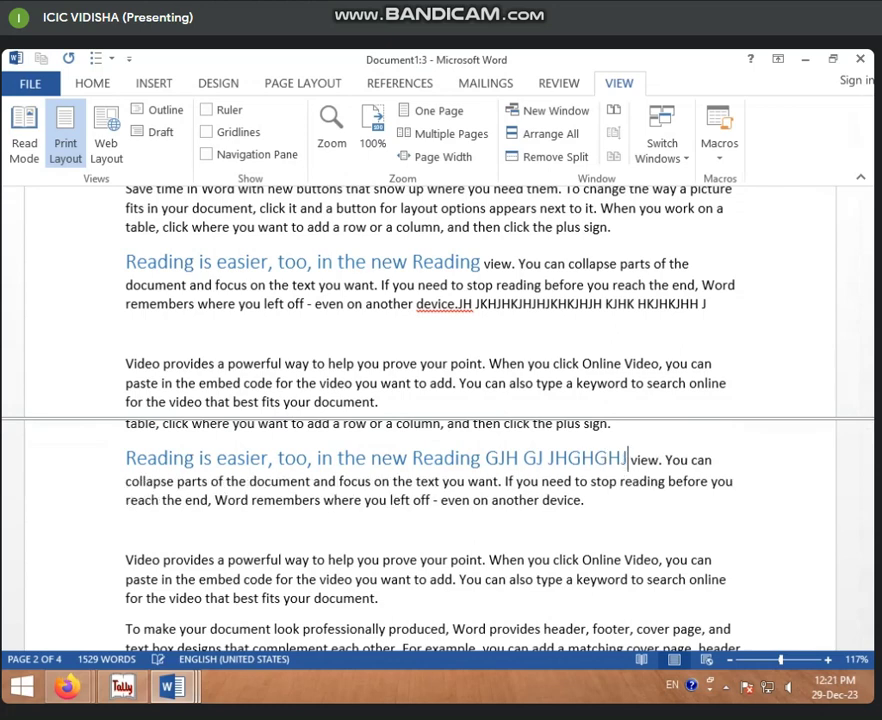
pyautogui.write('HJ GHJGHJGJ')
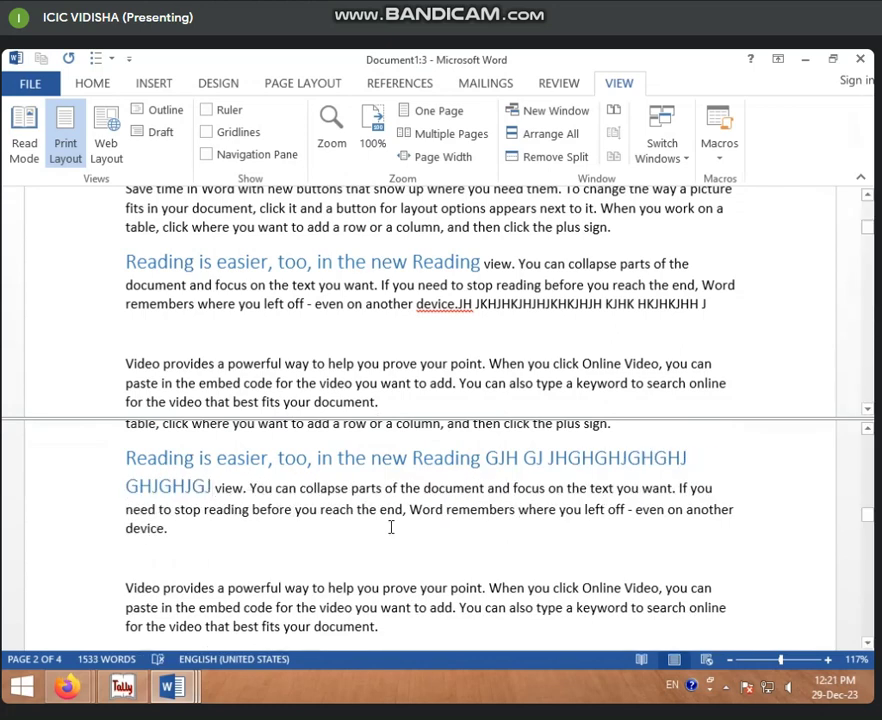
pyautogui.scroll(8, 360, 386)
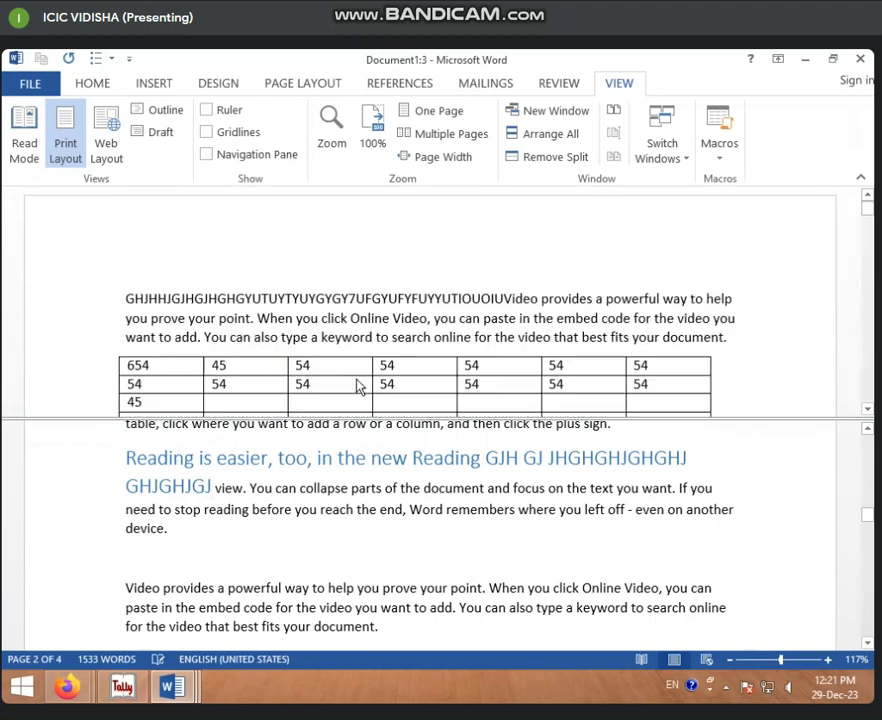
# Step: In the lower pane, insert "YUUIYUIY UBYUI YUIYUIYUIYUI" before "provides" in the first paragraph on page 1, with page 1 shown in both panes
pyautogui.scroll(-8, 176, 300)
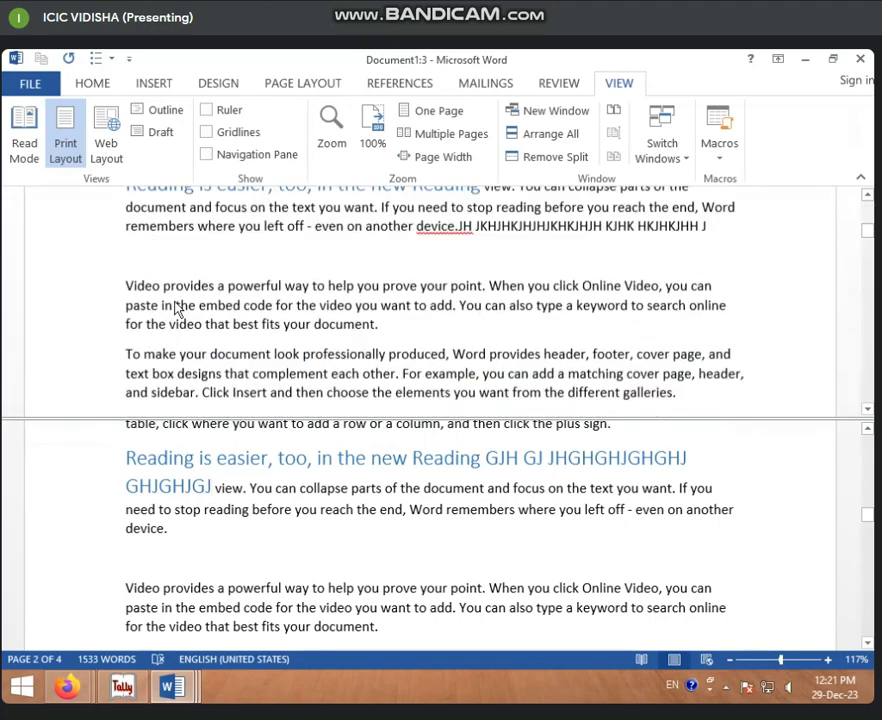
pyautogui.scroll(6, 178, 306)
pyautogui.scroll(3, 181, 312)
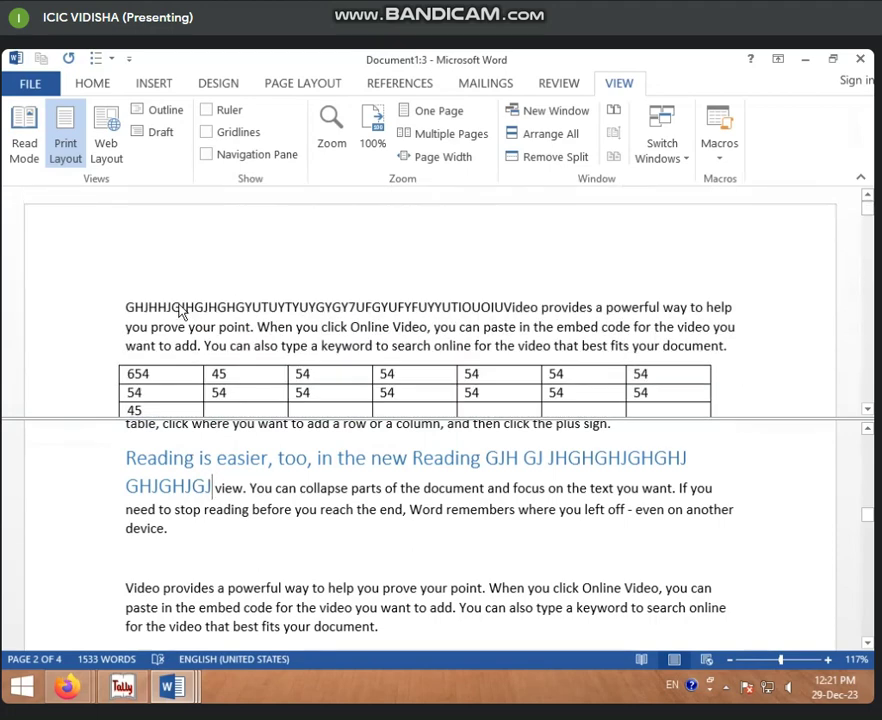
pyautogui.scroll(10, 236, 608)
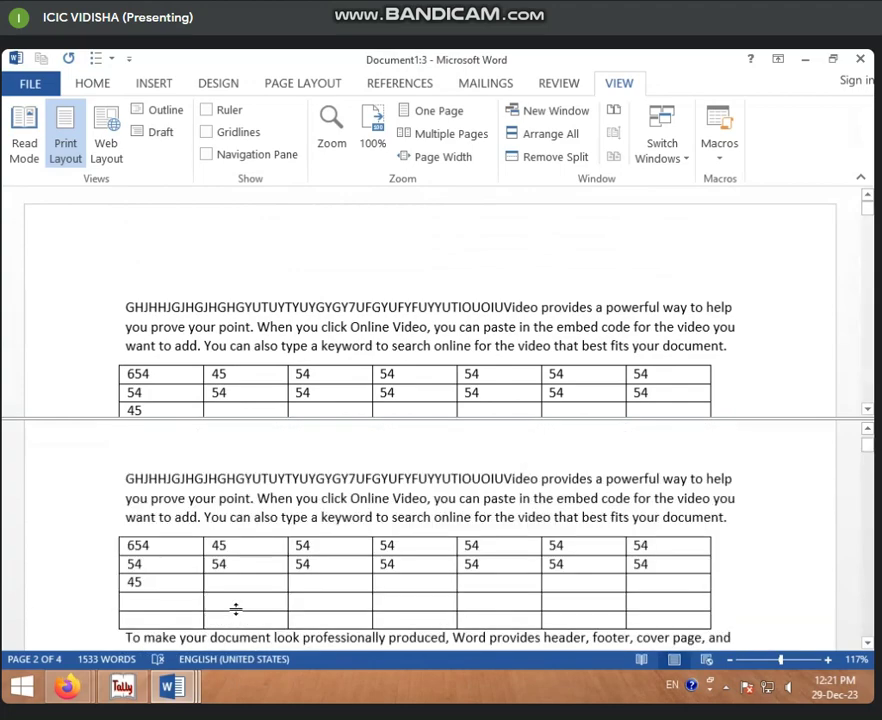
pyautogui.scroll(2, 236, 608)
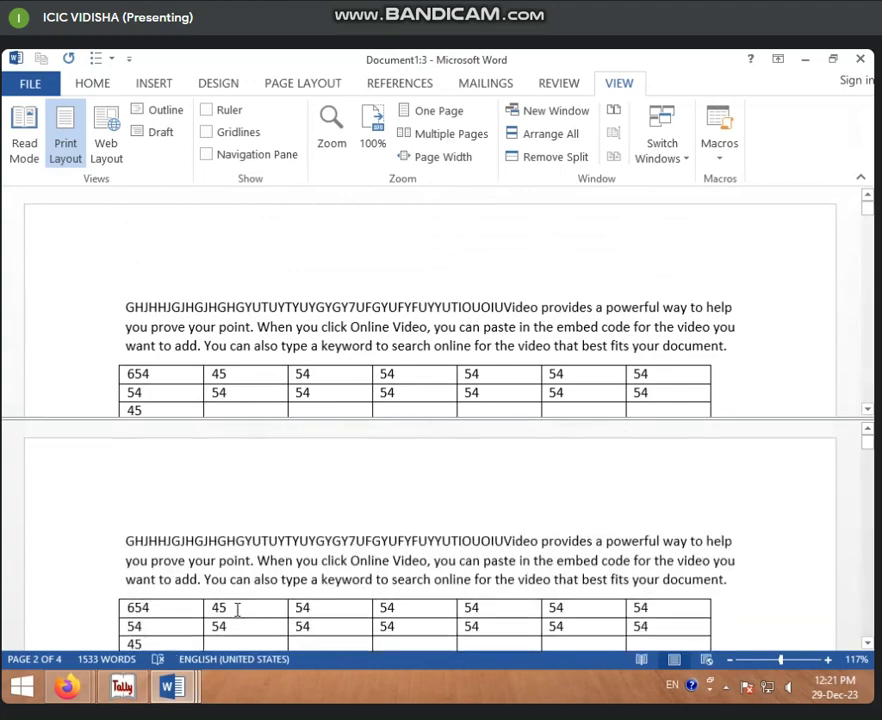
pyautogui.click(542, 543)
pyautogui.write('YUUIYUIY UBYUI YU')
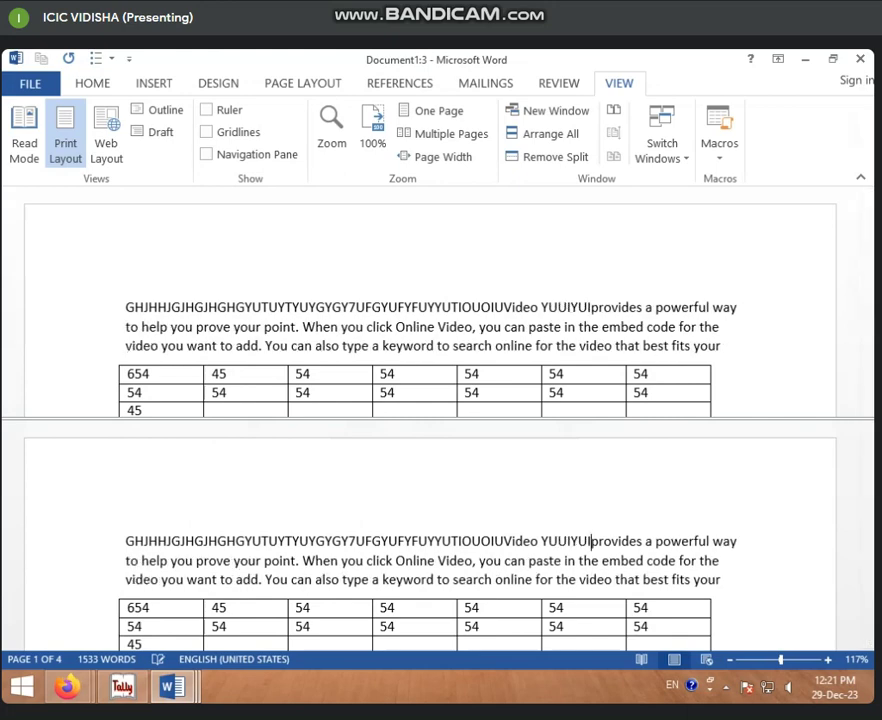
pyautogui.write('IYUIYUIYUI')
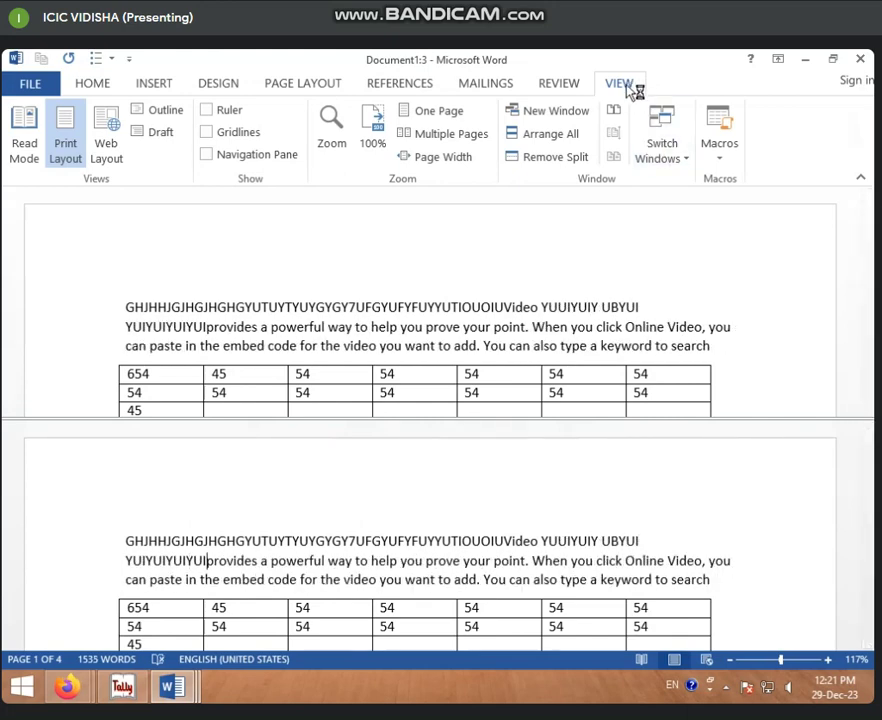
# Step: Remove the split from the Document1:3 window and view it side by side with Document1:4
pyautogui.click(577, 164)
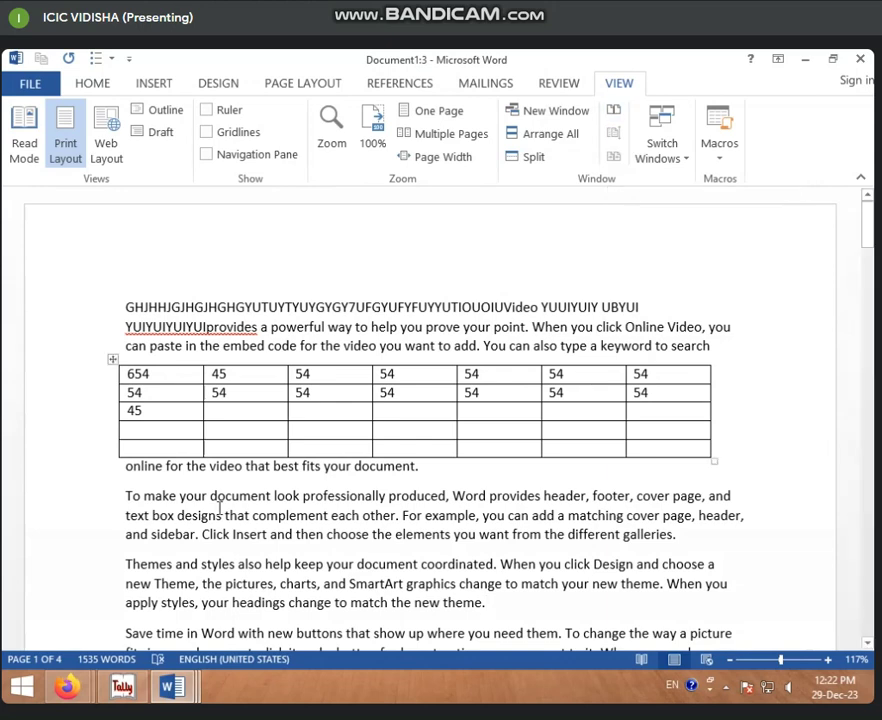
pyautogui.click(616, 112)
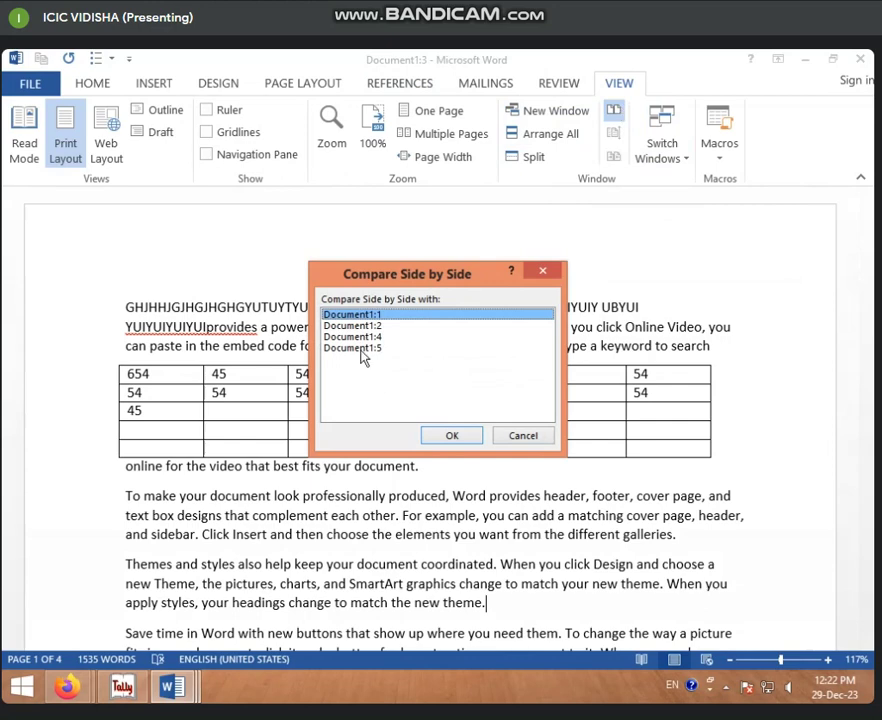
pyautogui.click(339, 326)
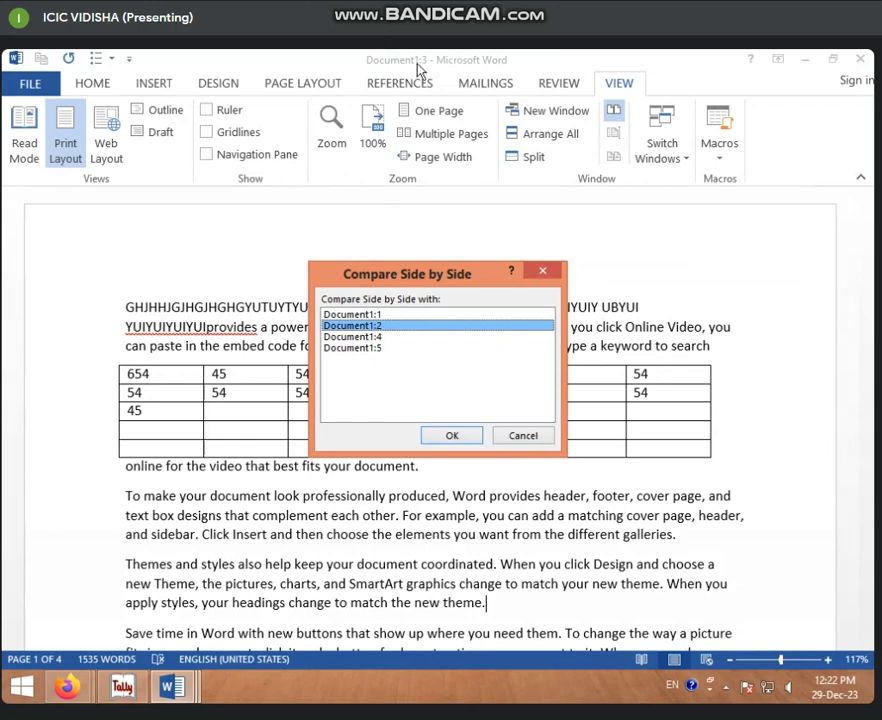
pyautogui.click(366, 338)
pyautogui.click(451, 435)
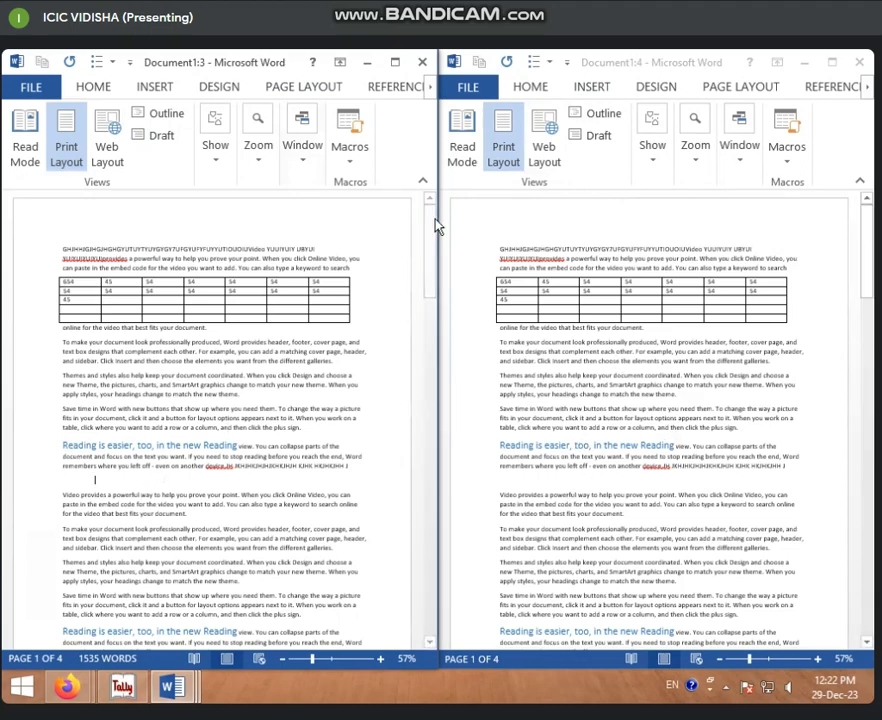
pyautogui.scroll(-5, 283, 388)
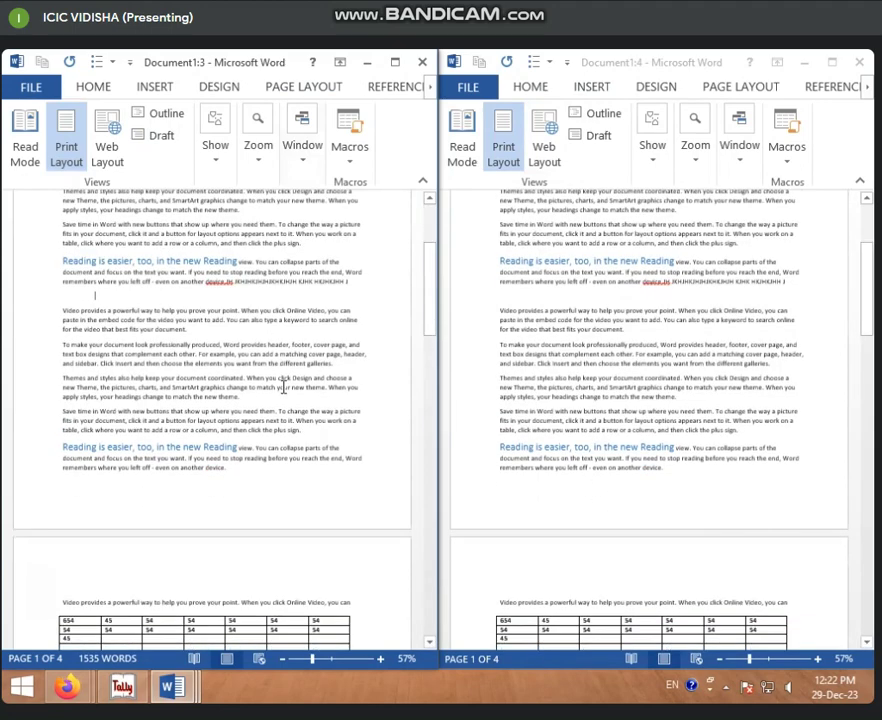
pyautogui.scroll(5, 283, 388)
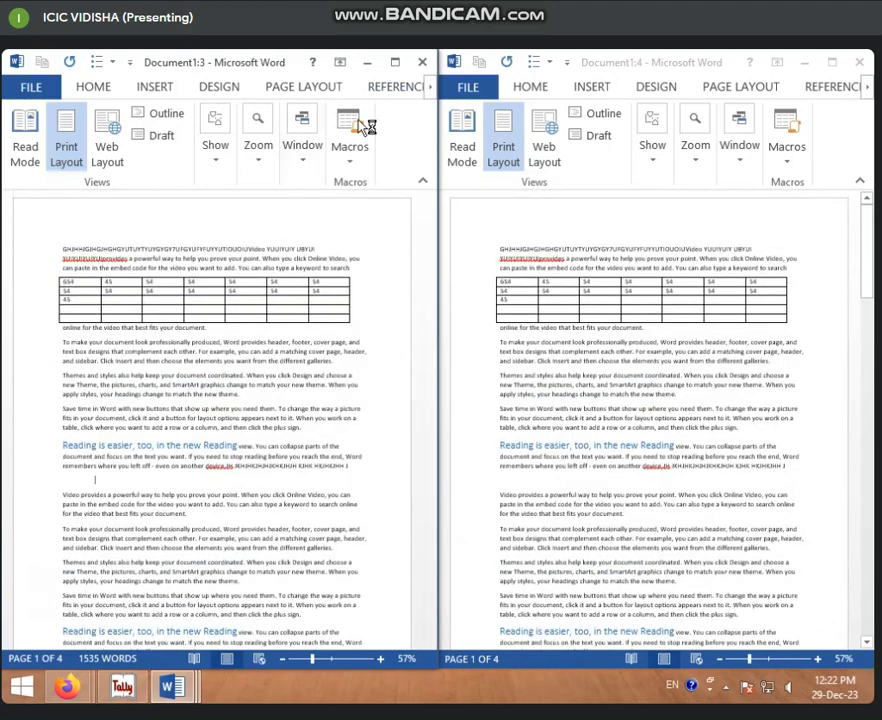
# Step: Maximize Document1:3, end its side-by-side view and compare it side by side with Document1:4 again
pyautogui.click(395, 63)
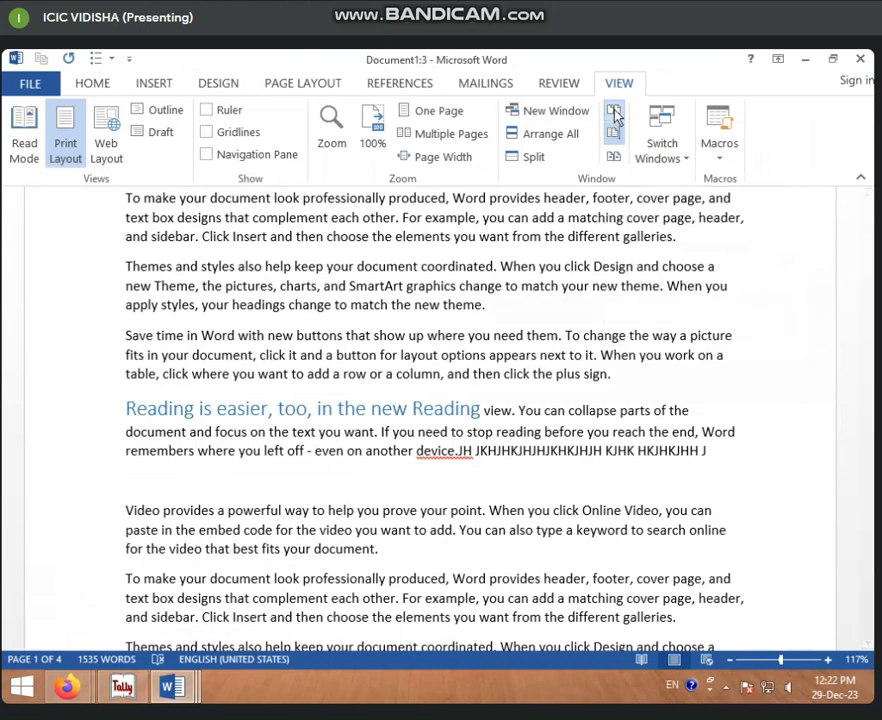
pyautogui.click(614, 113)
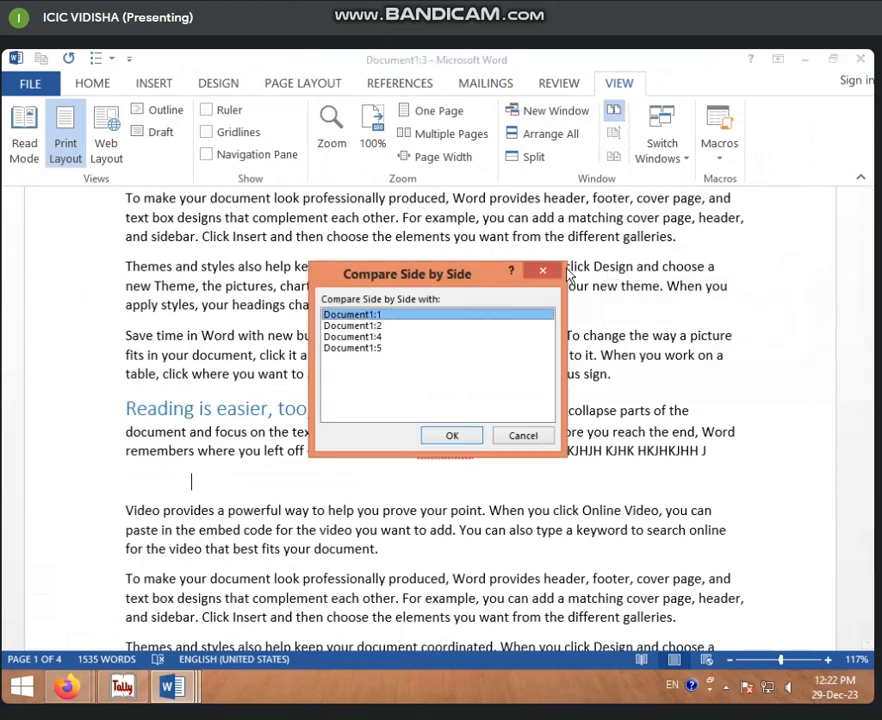
pyautogui.click(380, 337)
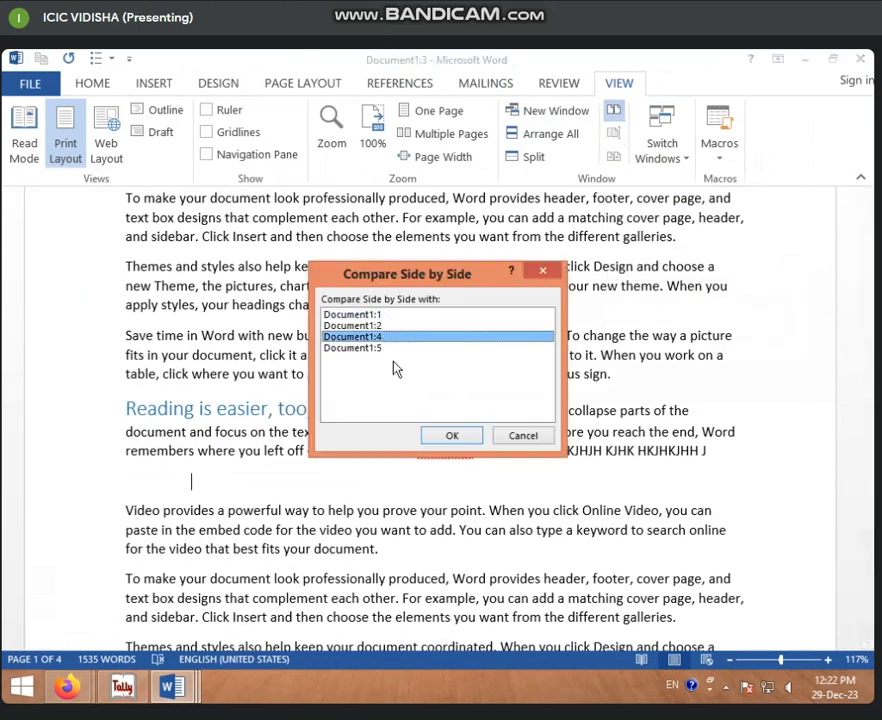
pyautogui.click(452, 435)
# Step: Look through the pages of Document1:3 and Document1:4 together in the side-by-side windows
pyautogui.scroll(5, 296, 395)
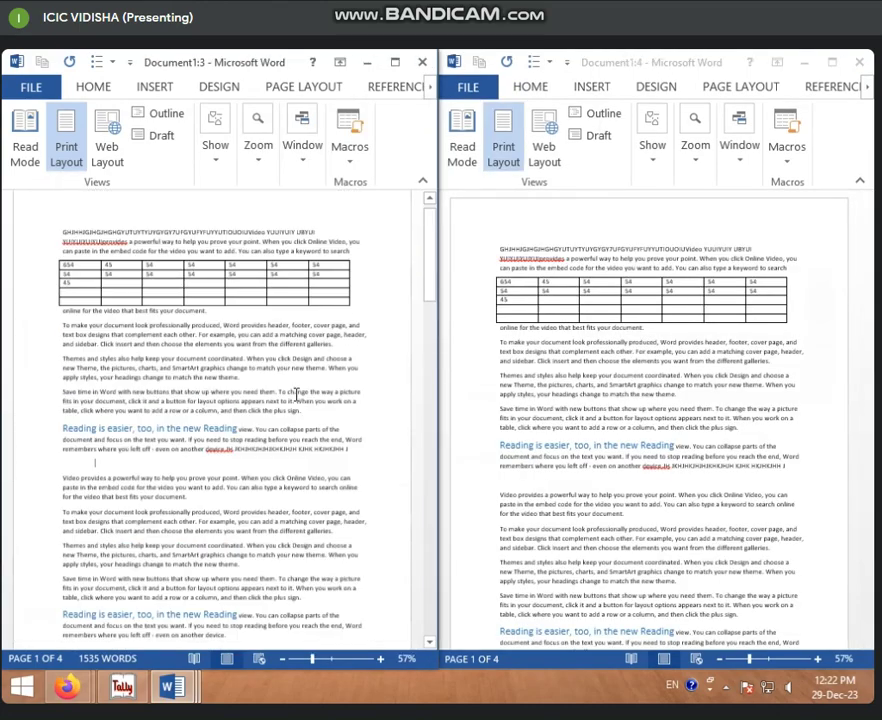
pyautogui.scroll(-10, 721, 392)
pyautogui.scroll(3, 721, 392)
pyautogui.scroll(-8, 695, 430)
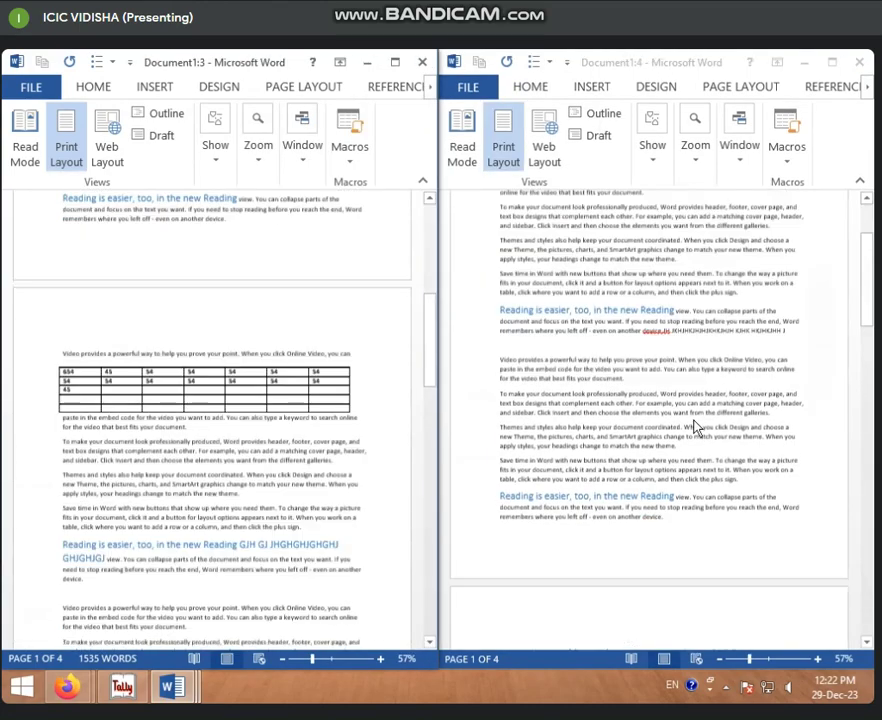
pyautogui.scroll(-12, 696, 440)
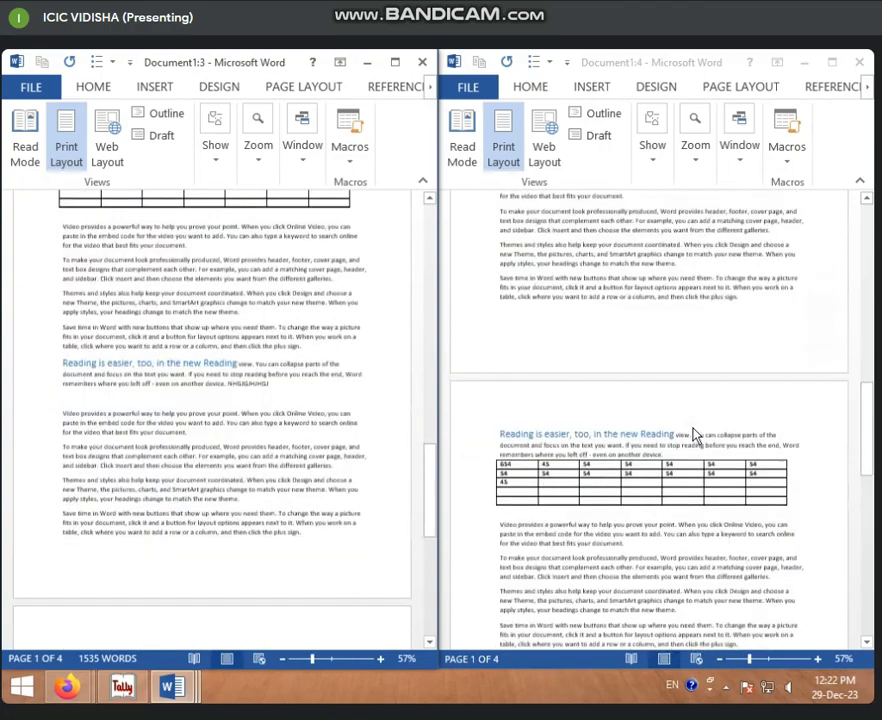
pyautogui.scroll(-12, 696, 436)
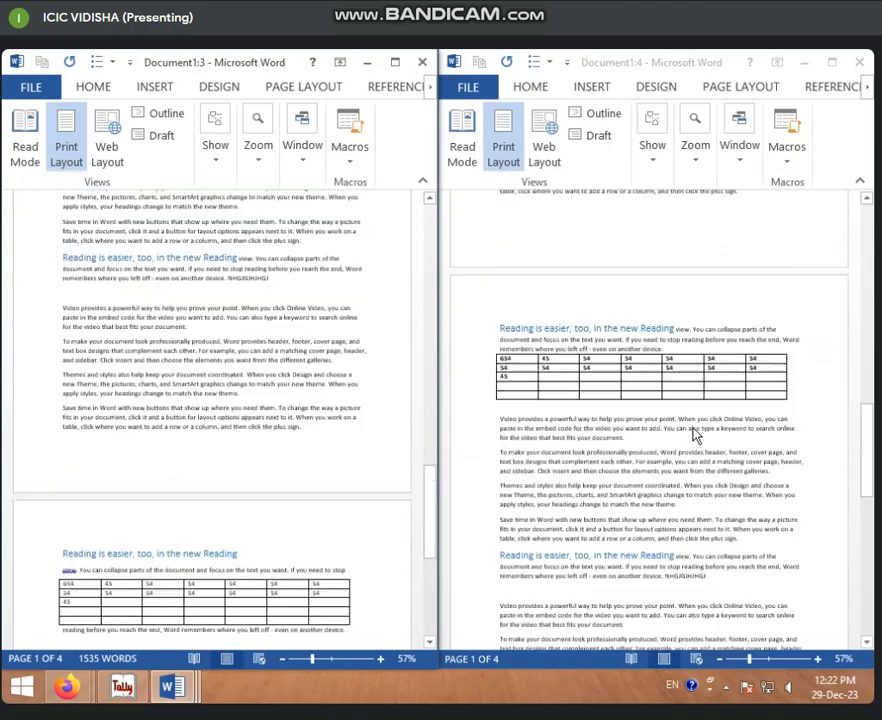
pyautogui.scroll(1, 696, 437)
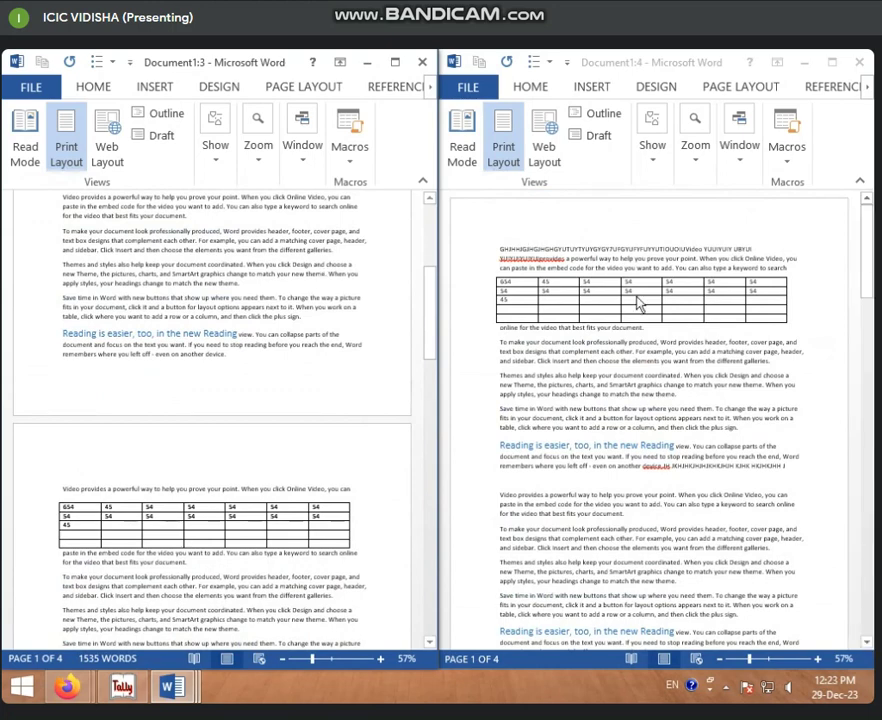
# Step: Turn off the side-by-side view from Document1:4 and show that window maximized
pyautogui.click(857, 64)
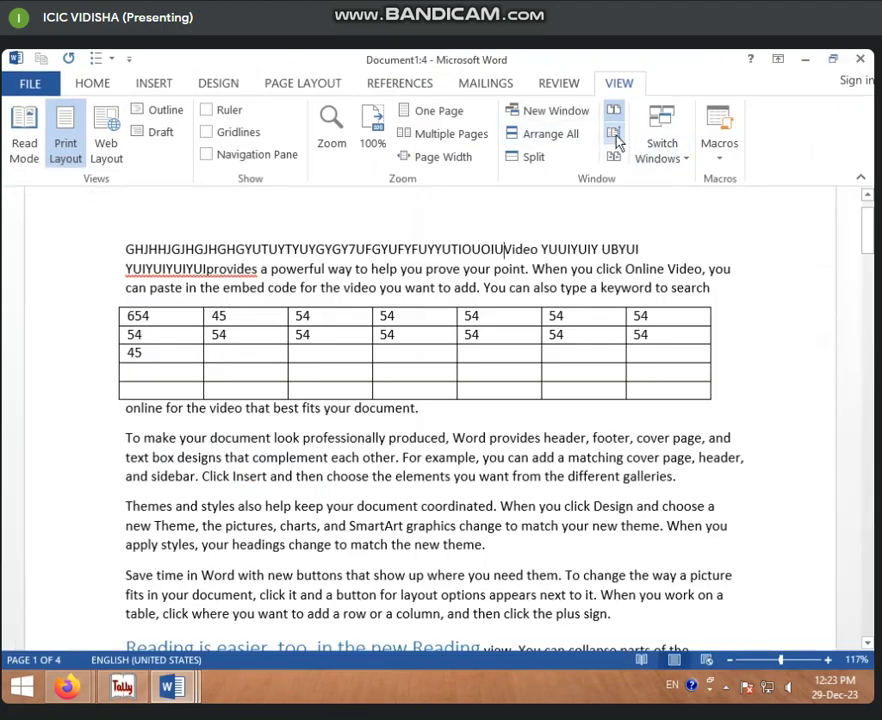
pyautogui.click(614, 114)
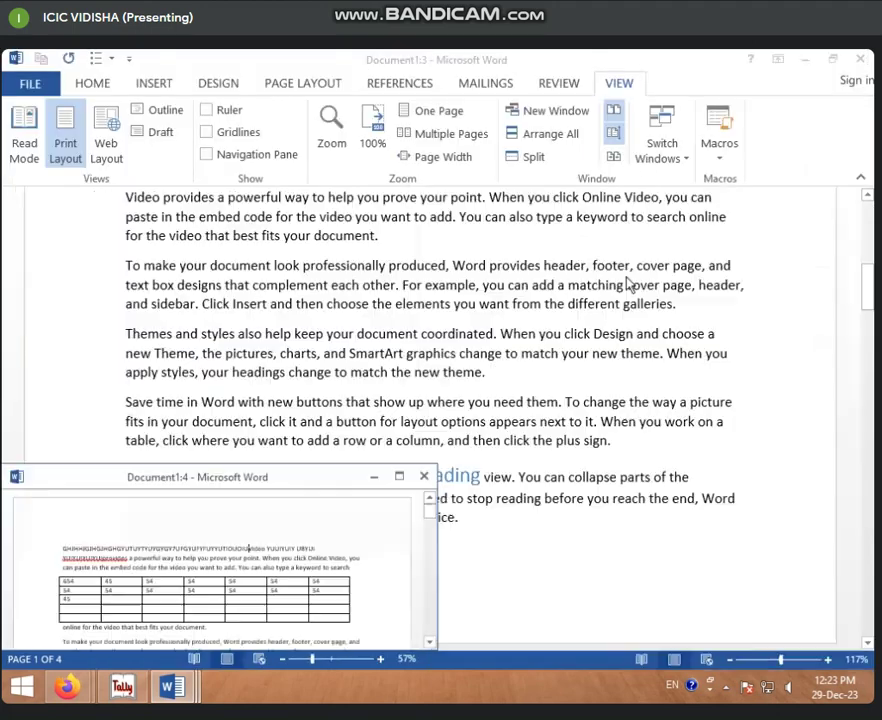
pyautogui.scroll(3, 628, 290)
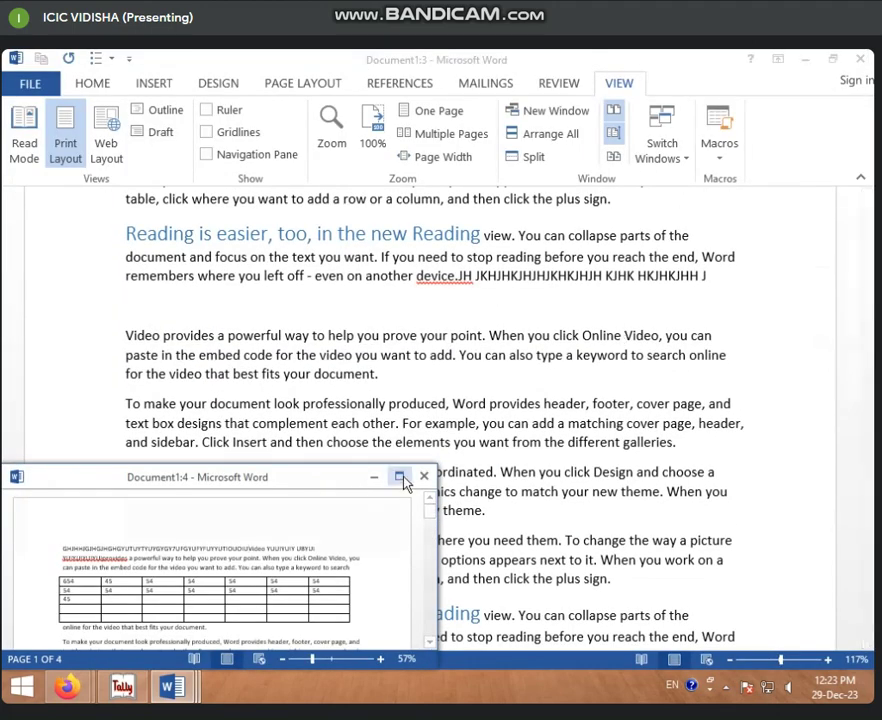
pyautogui.click(400, 477)
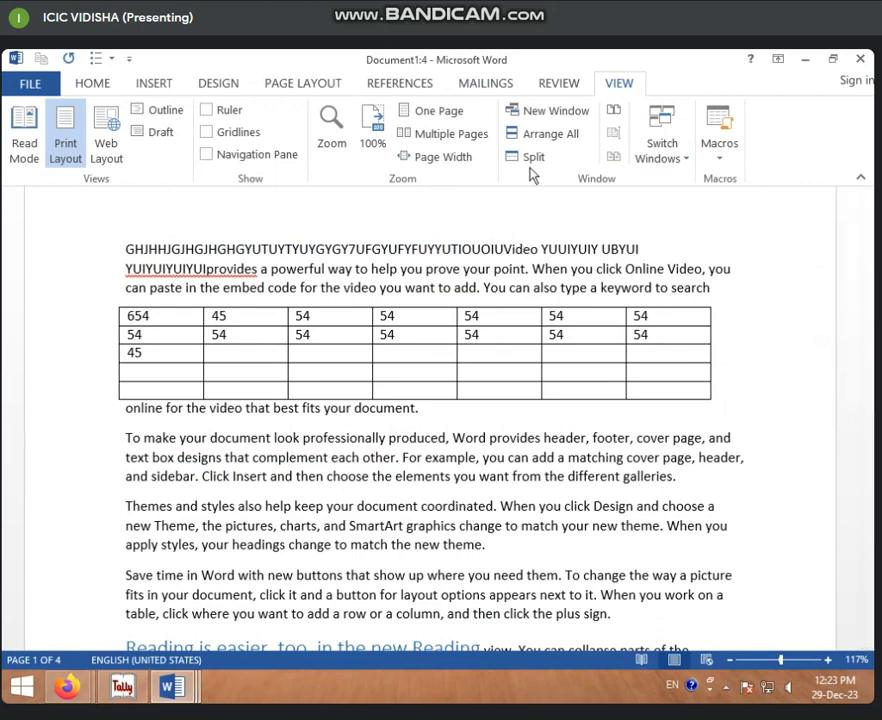
# Step: View Document1:4 side by side with Document1:5 and look through both windows' pages together
pyautogui.click(616, 111)
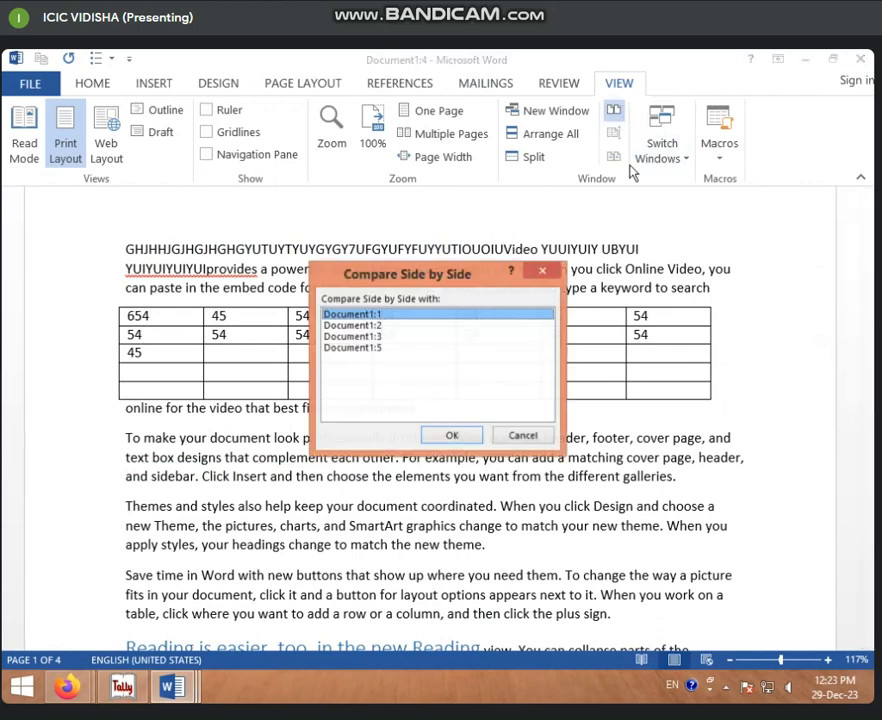
pyautogui.click(390, 347)
pyautogui.click(442, 437)
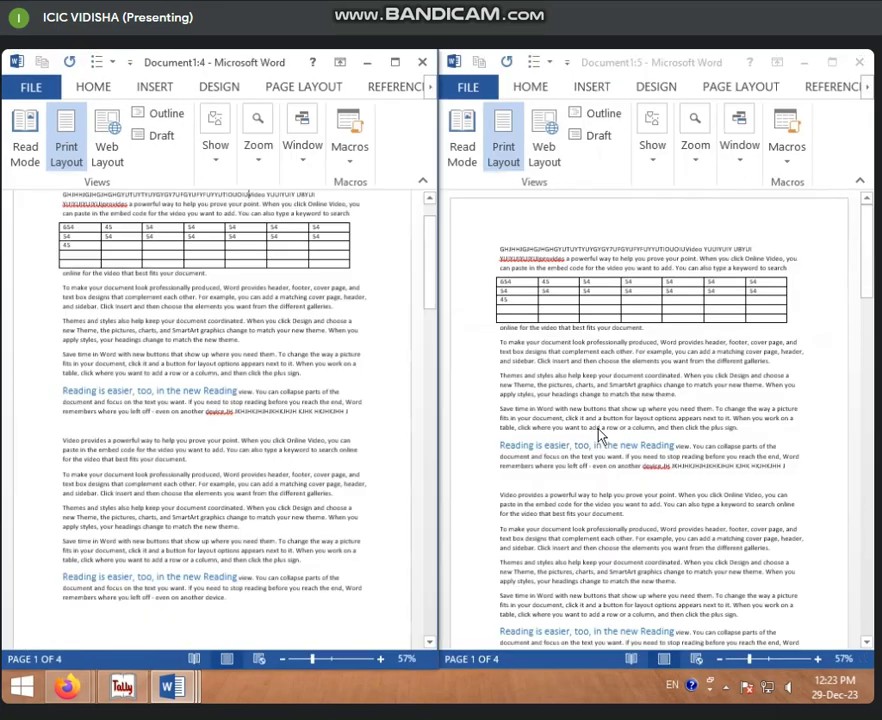
pyautogui.scroll(-3, 595, 445)
pyautogui.scroll(-10, 590, 440)
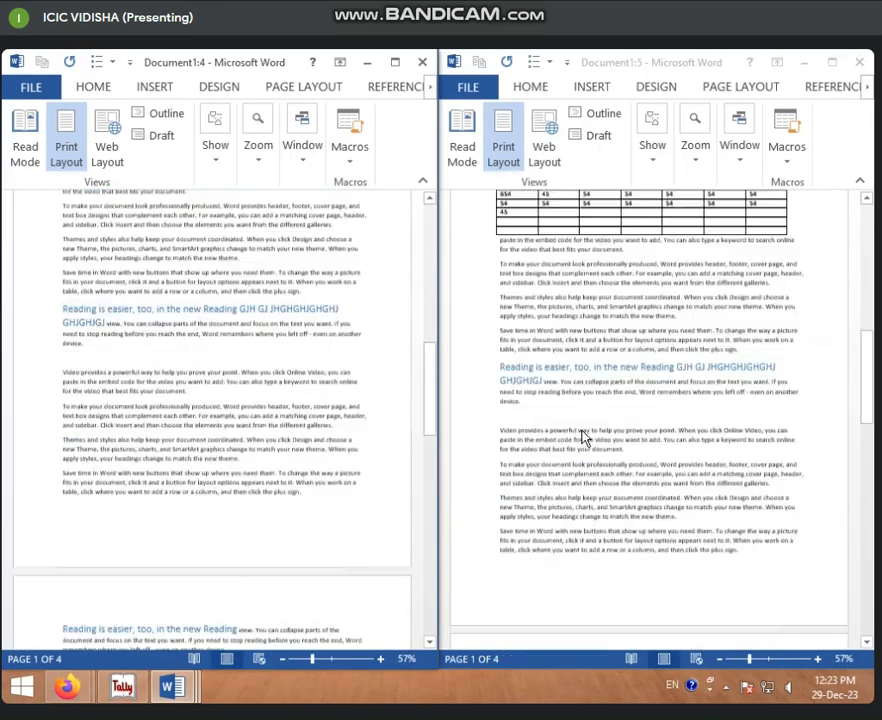
pyautogui.scroll(-5, 580, 432)
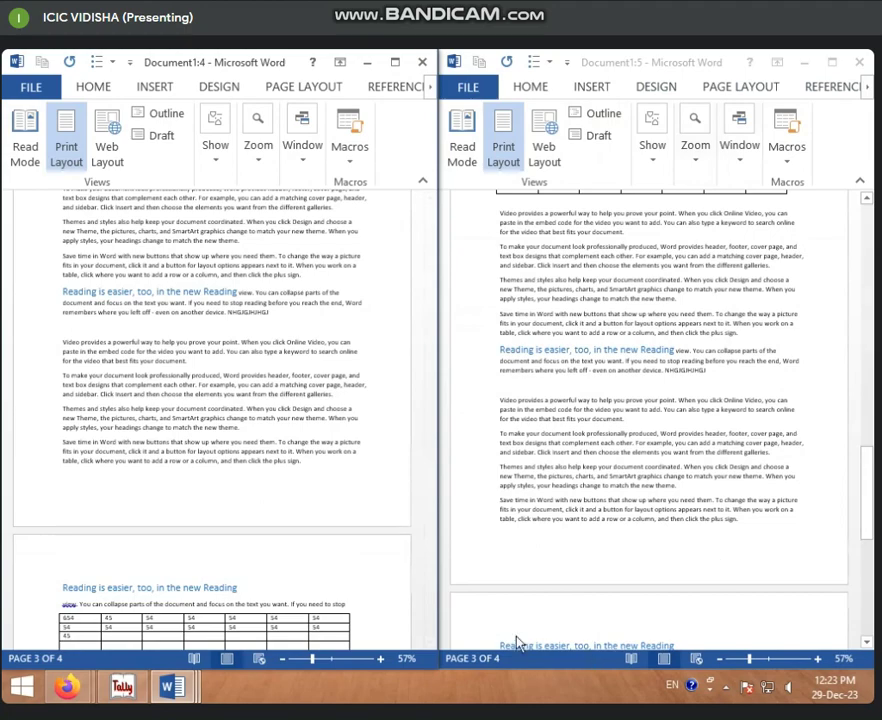
pyautogui.scroll(10, 646, 570)
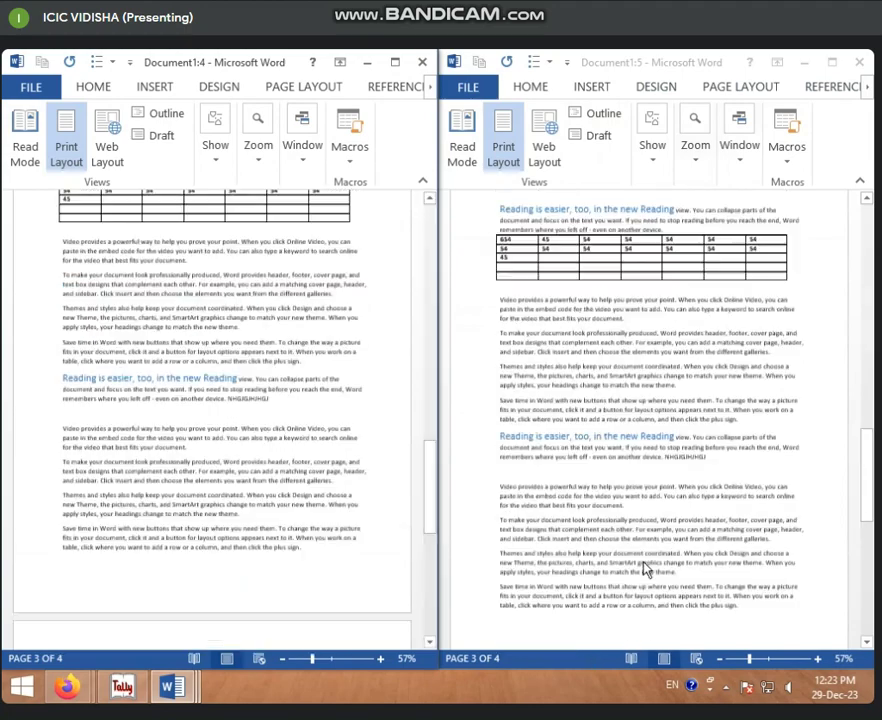
pyautogui.scroll(-10, 643, 557)
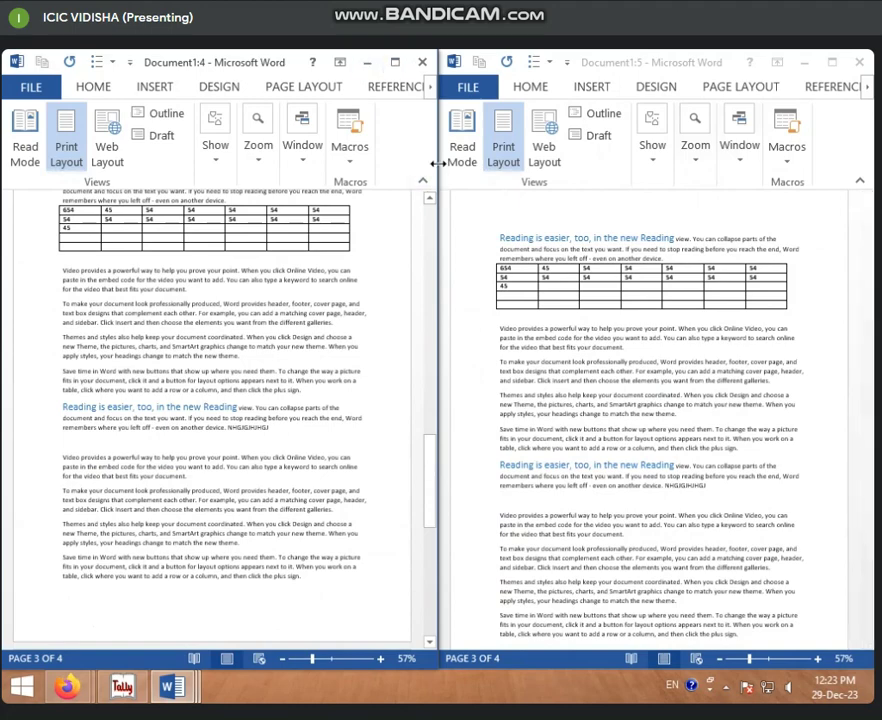
# Step: Widen the Document1:4 window and switch Synchronous Scrolling off and back on, scrolling each window independently in between
pyautogui.moveTo(437, 162); pyautogui.dragTo(712, 176)
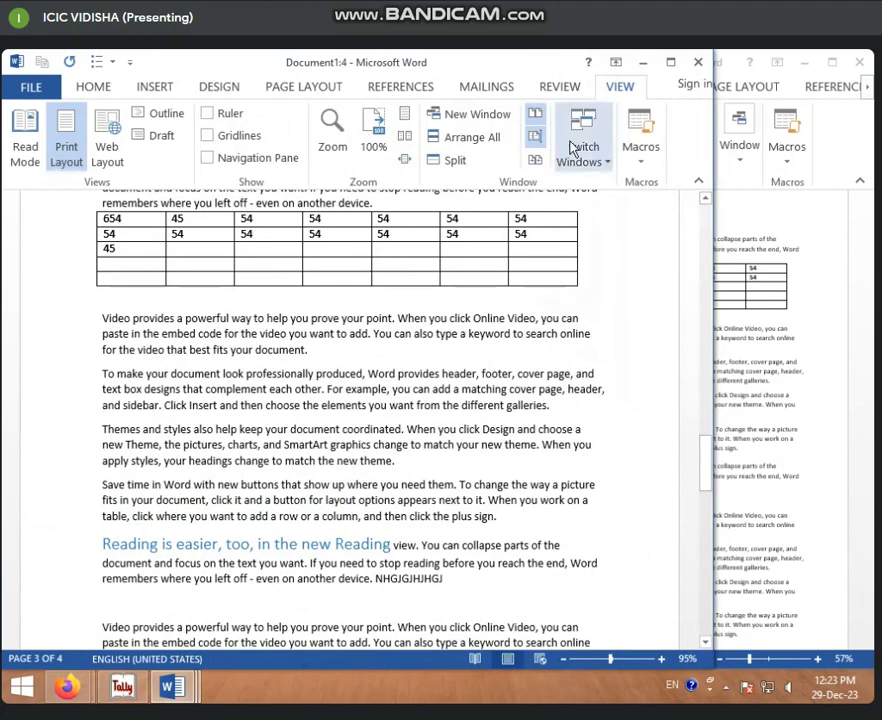
pyautogui.click(537, 137)
pyautogui.scroll(10, 500, 480)
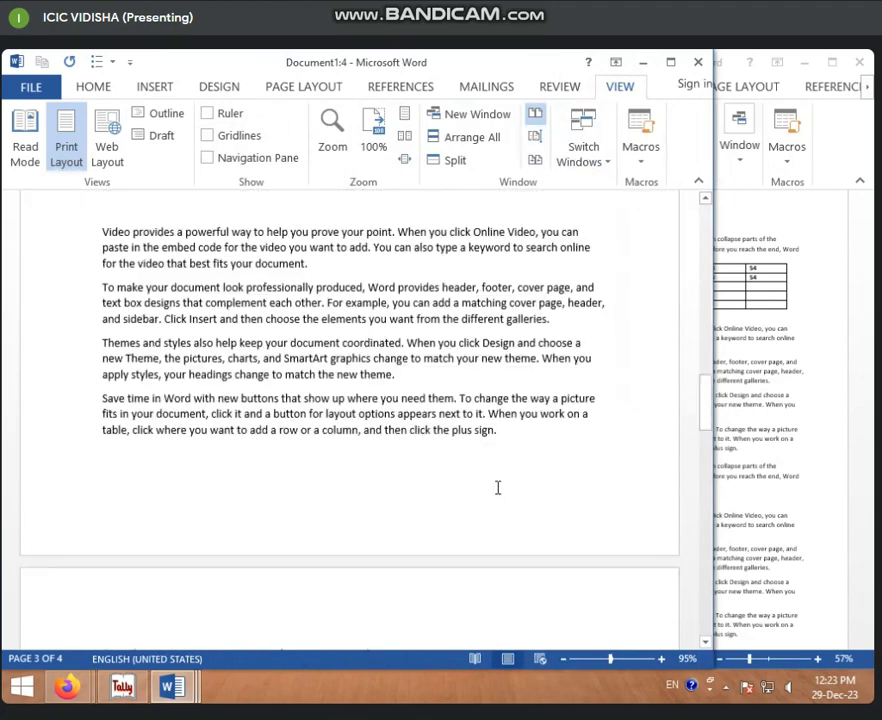
pyautogui.scroll(6, 497, 487)
pyautogui.scroll(4, 740, 330)
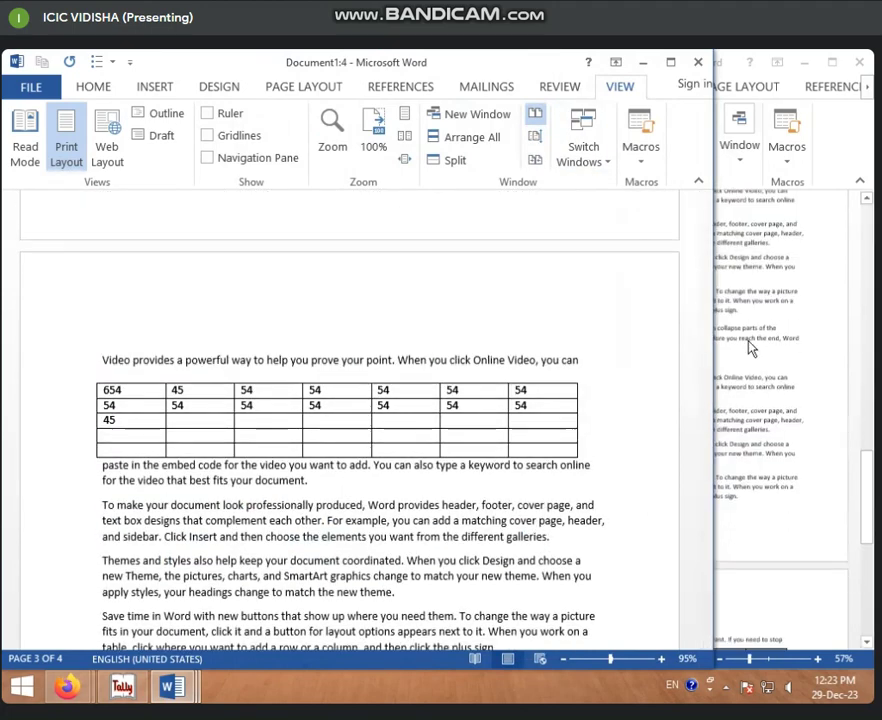
pyautogui.scroll(-3, 758, 407)
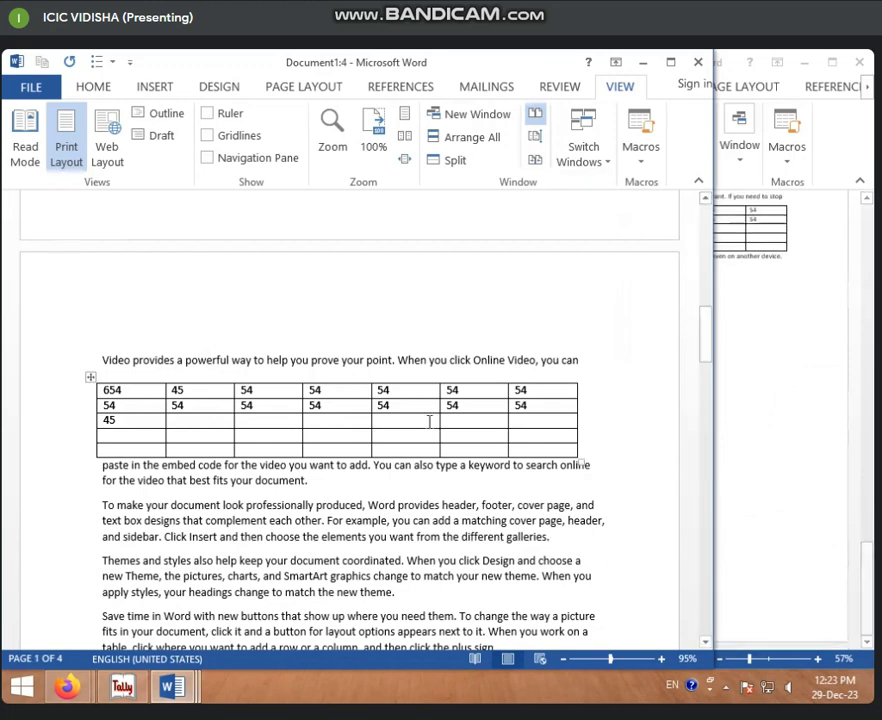
pyautogui.click(536, 138)
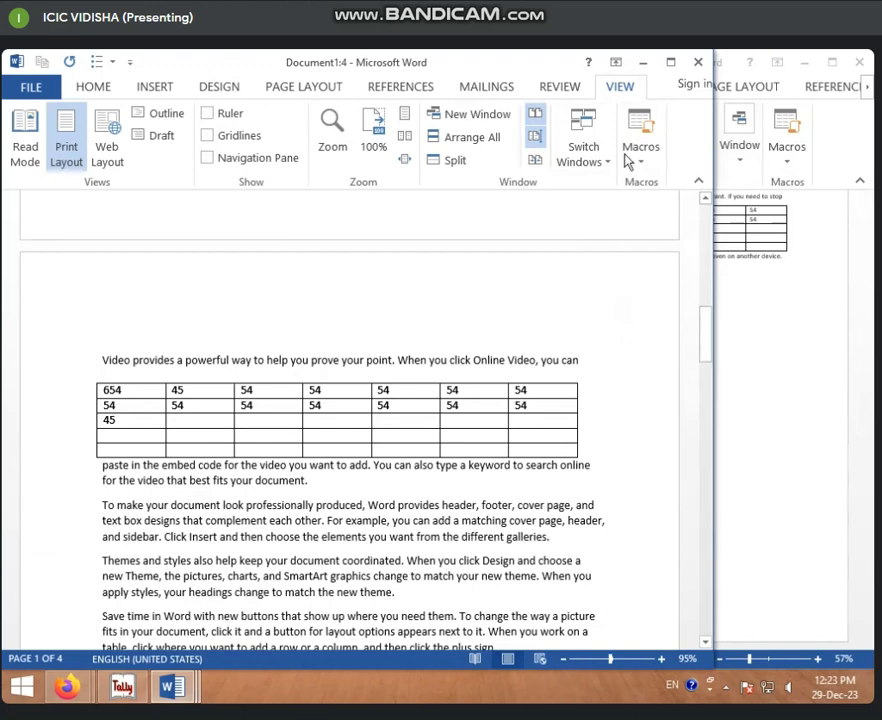
# Step: Reset the side-by-side window position of Document1:4 and Document1:5, once after maximizing Document1:4 and once after widening it
pyautogui.click(670, 62)
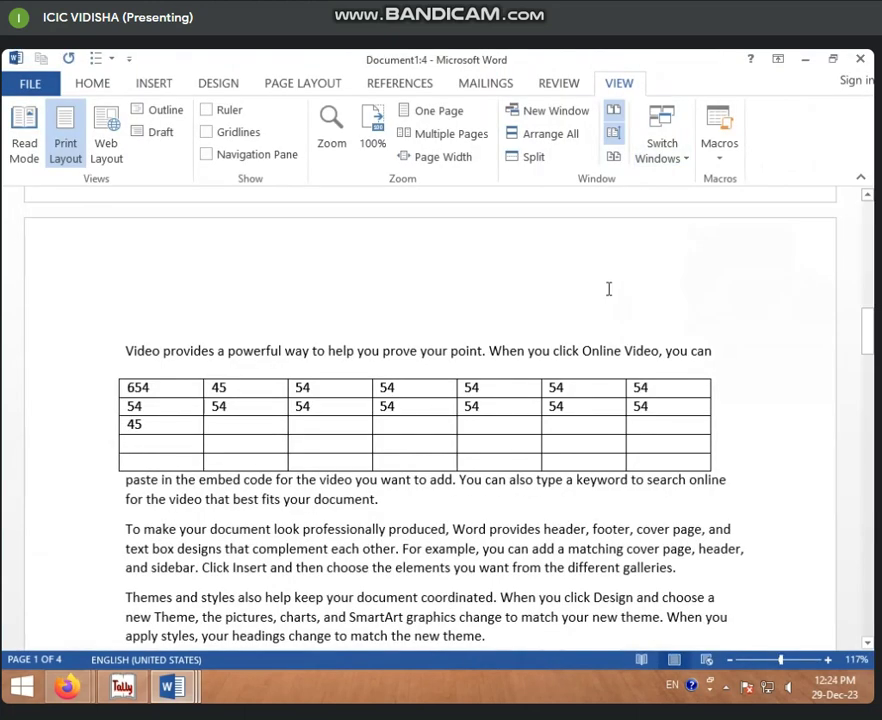
pyautogui.click(616, 162)
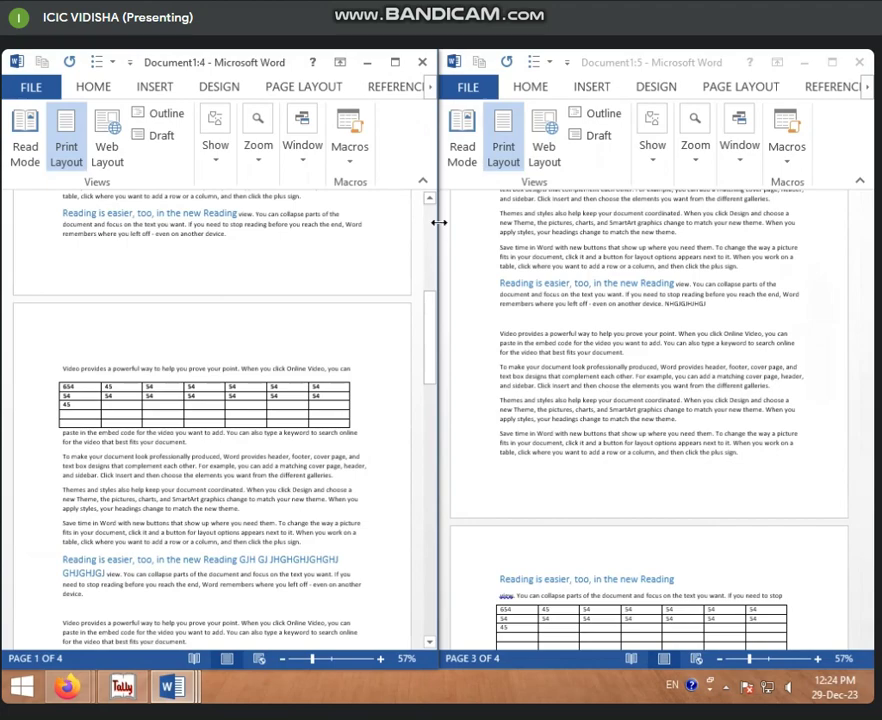
pyautogui.moveTo(440, 222); pyautogui.dragTo(649, 230)
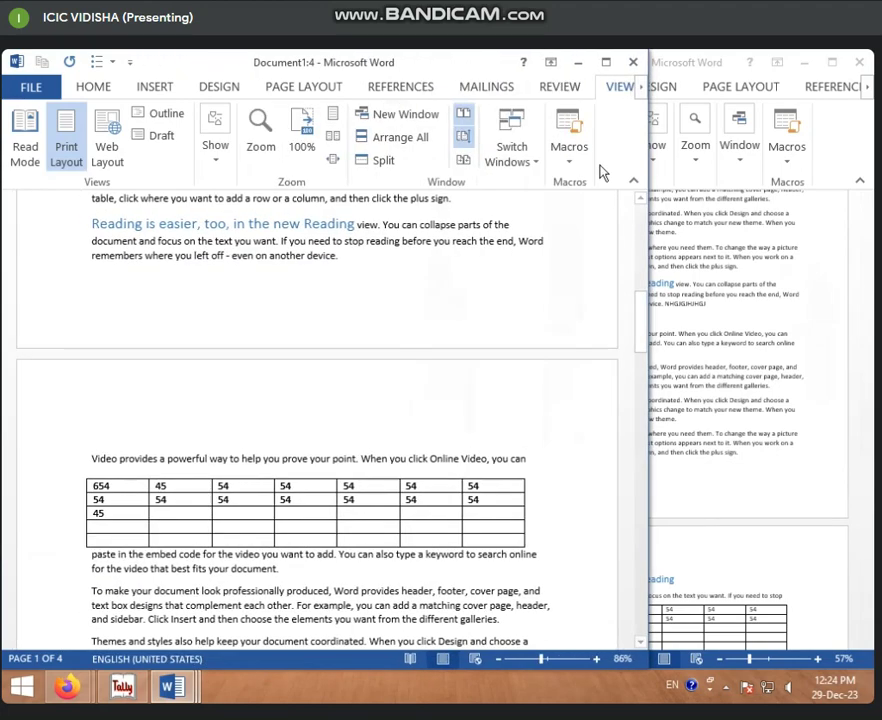
pyautogui.click(464, 162)
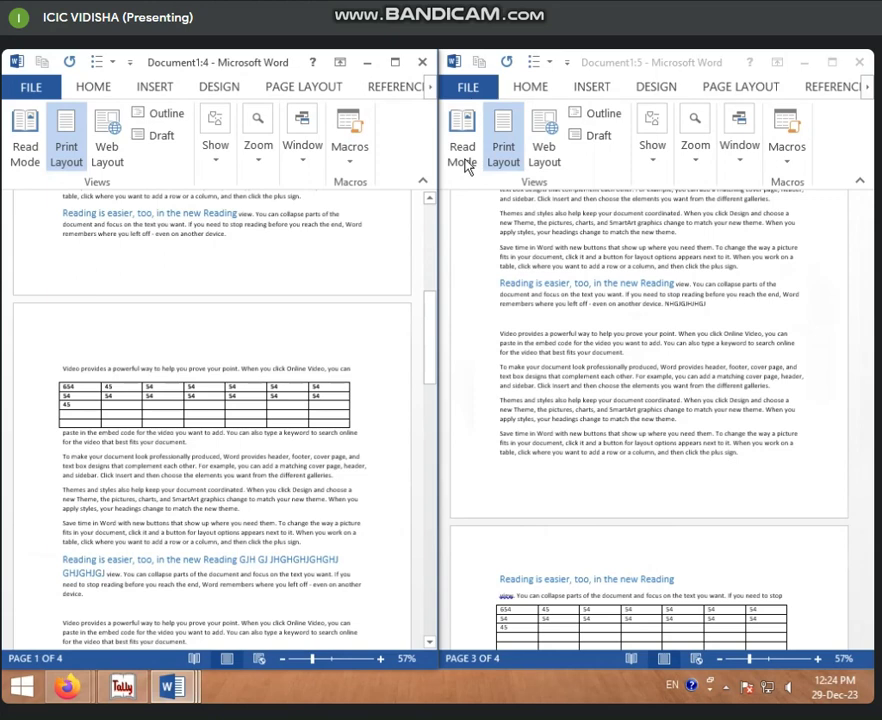
# Step: Maximize the Document1:4 window, split it into two panes, and scroll each pane independently to different pages
pyautogui.click(396, 63)
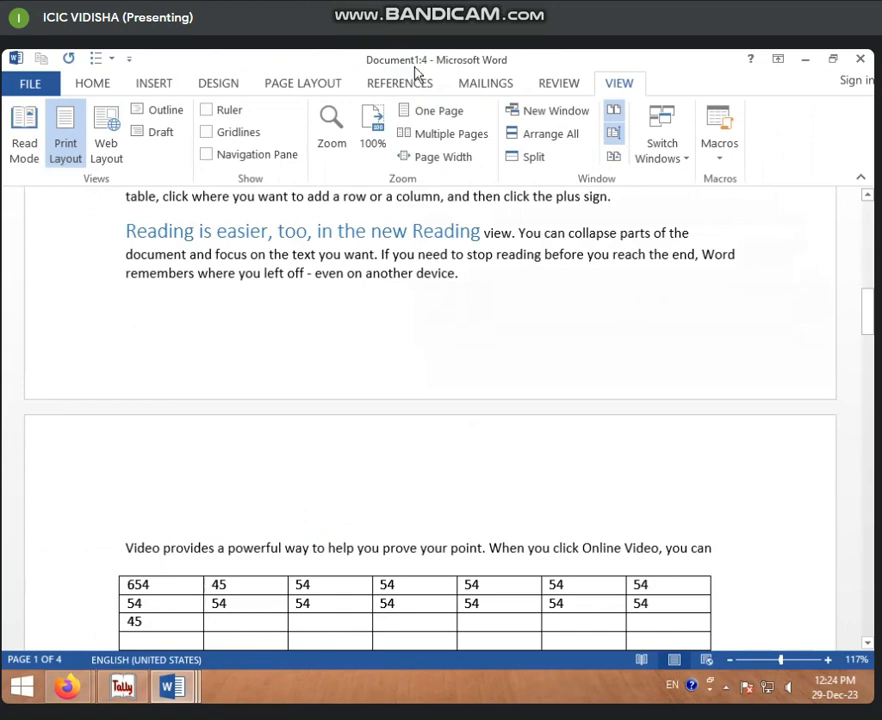
pyautogui.scroll(-10, 437, 305)
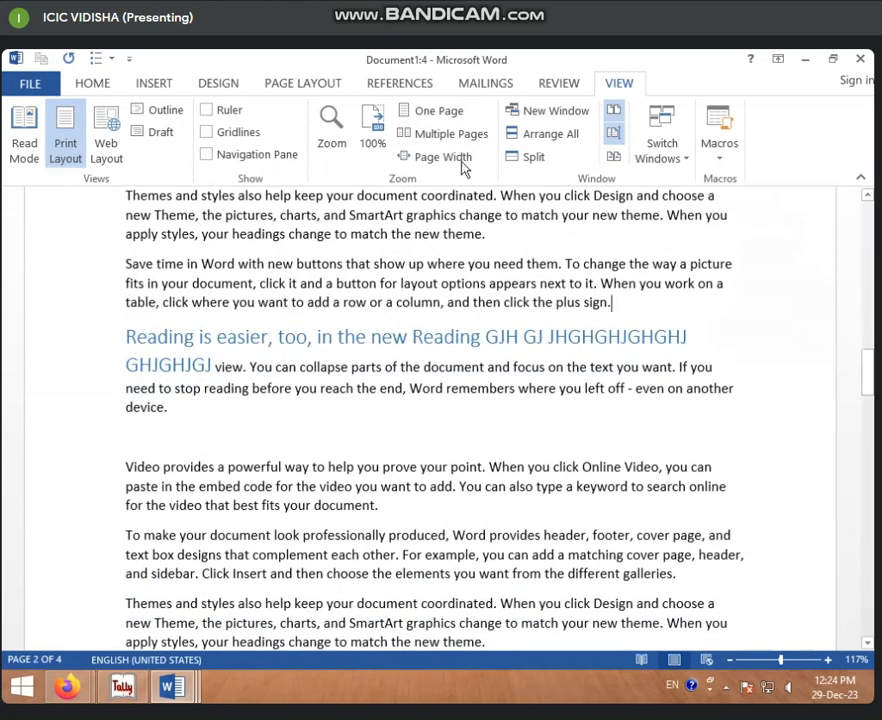
pyautogui.click(530, 157)
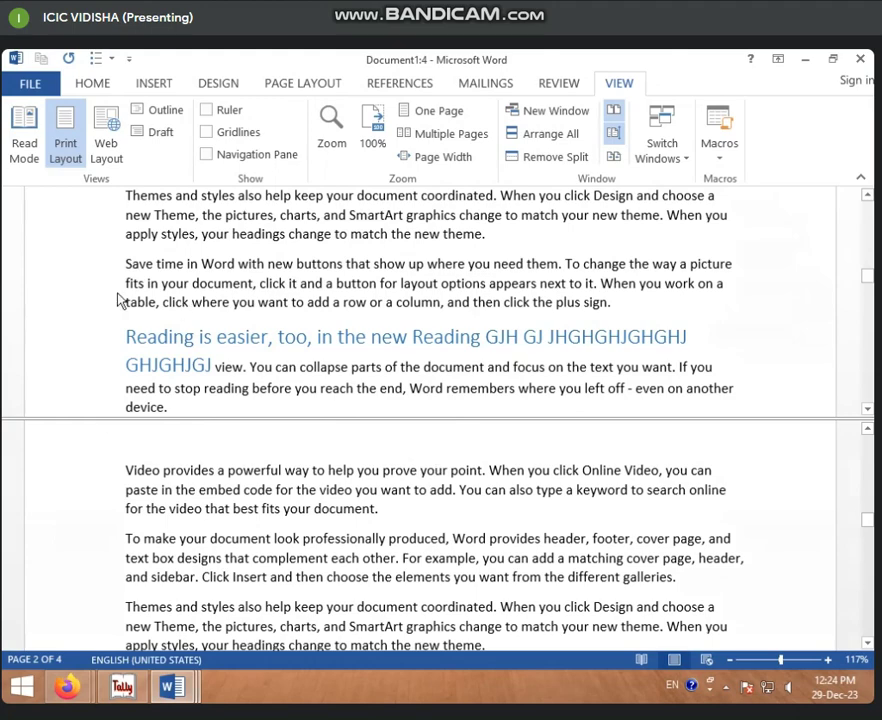
pyautogui.scroll(10, 199, 370)
pyautogui.scroll(-5, 199, 370)
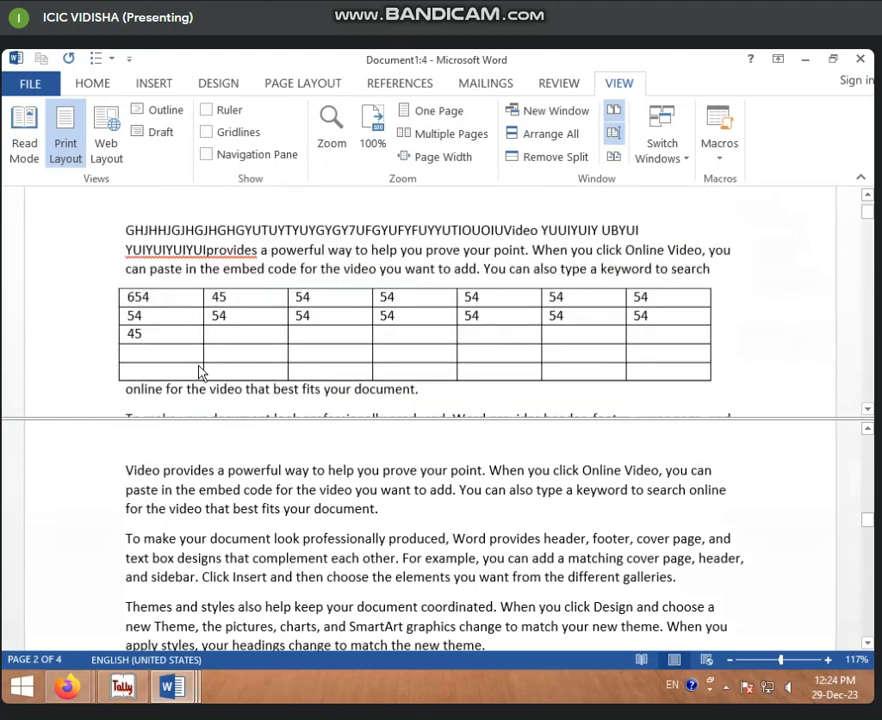
pyautogui.scroll(2, 203, 370)
pyautogui.scroll(-5, 336, 596)
pyautogui.scroll(-3, 336, 596)
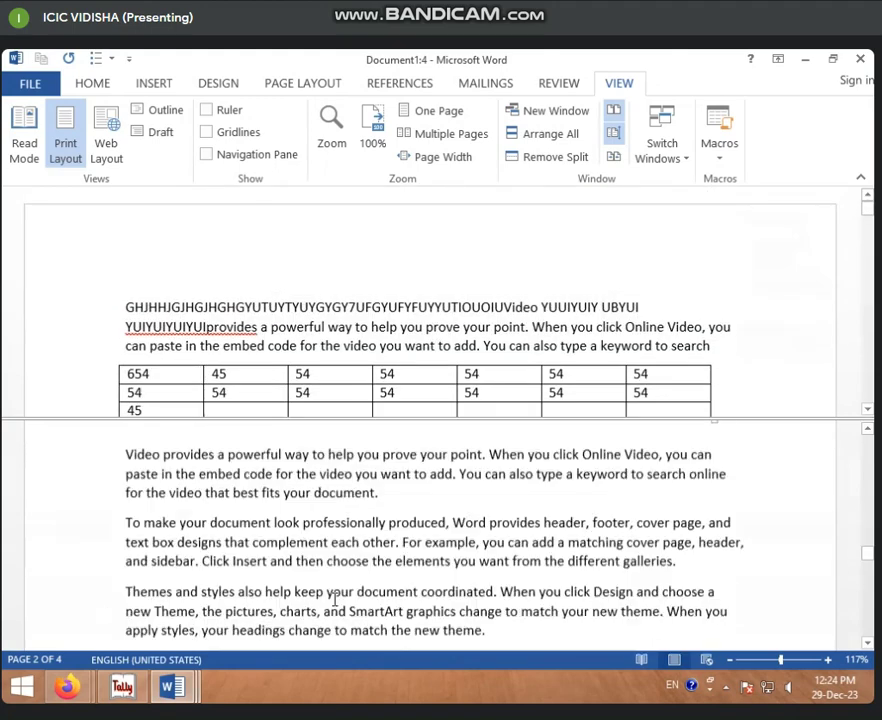
pyautogui.scroll(1, 331, 597)
pyautogui.scroll(-1, 325, 640)
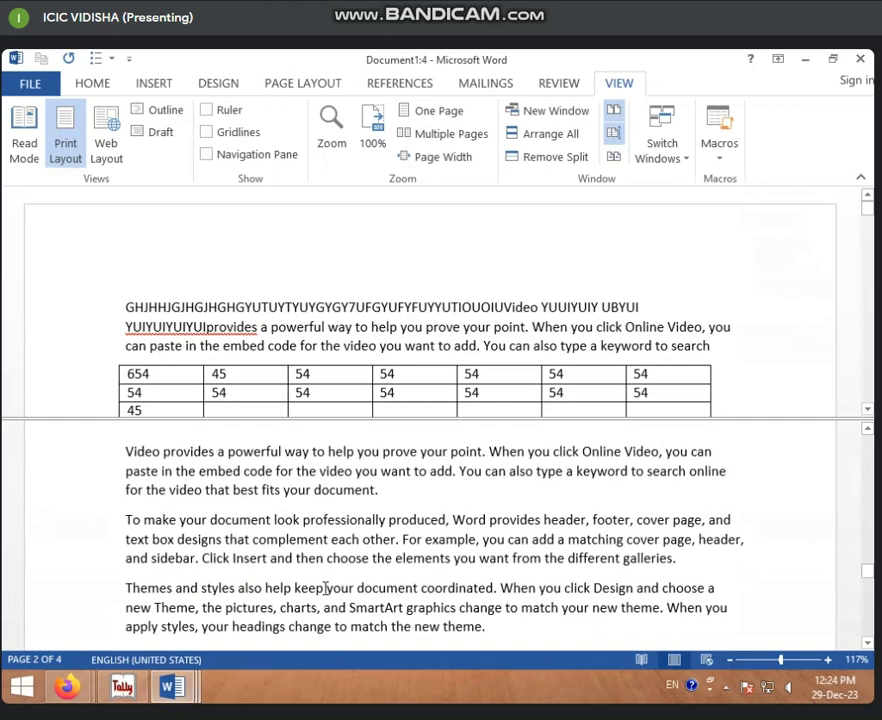
pyautogui.scroll(-5, 305, 555)
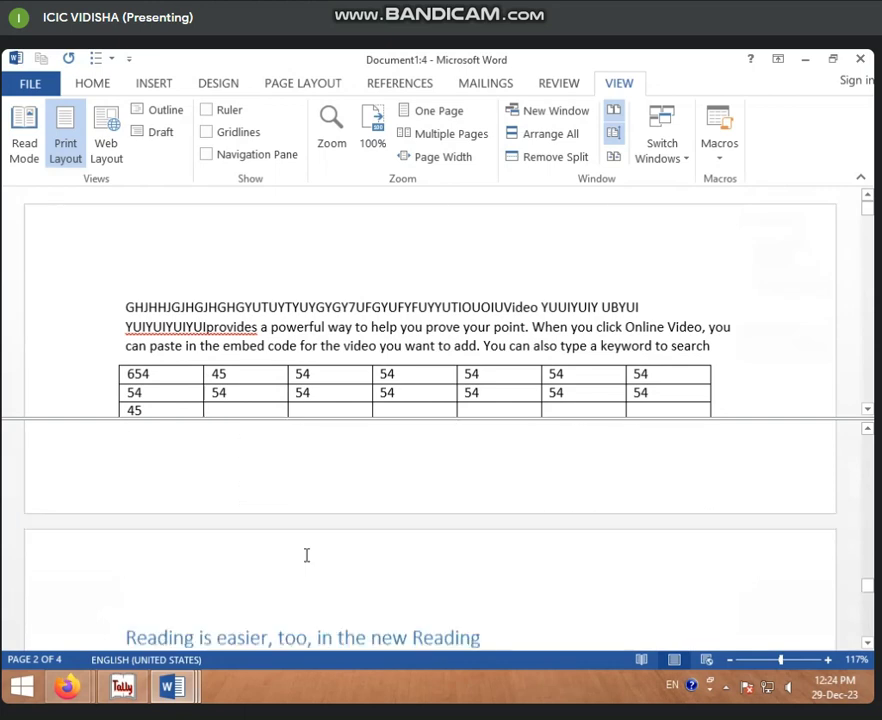
pyautogui.scroll(3, 255, 545)
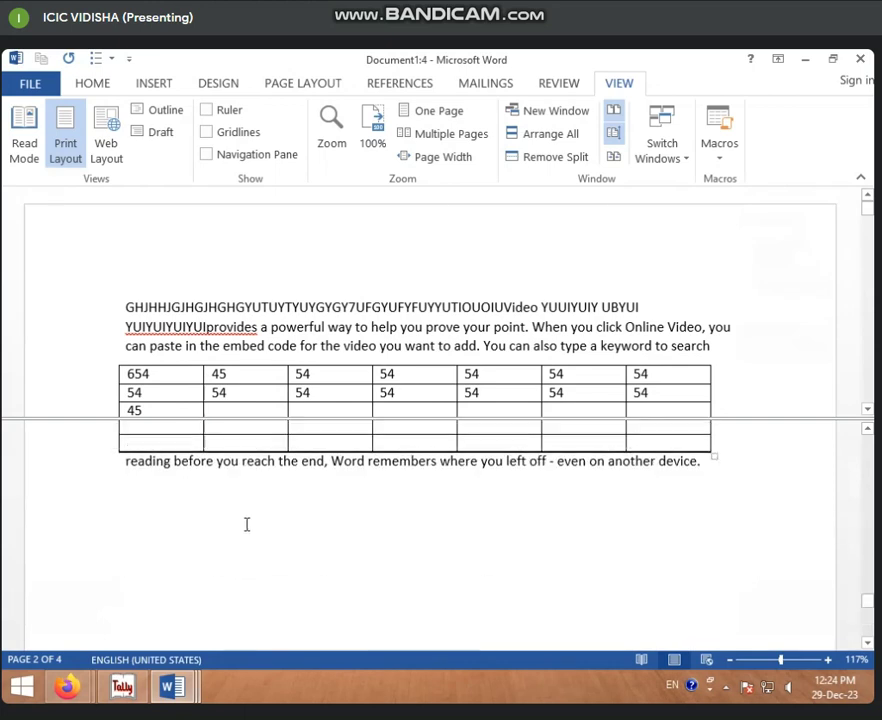
# Step: Add the text "GHJGHJ HJGJHGHJGHJGHJGGHJGHGH" in the blank area below the last paragraph of page 4, using the lower pane
pyautogui.click(191, 524)
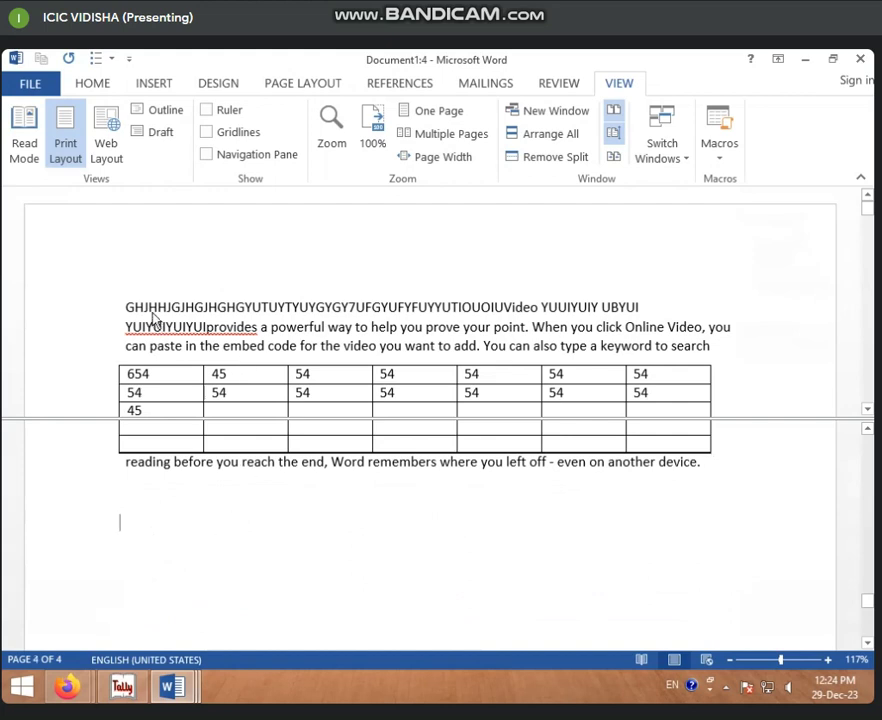
pyautogui.write('G')
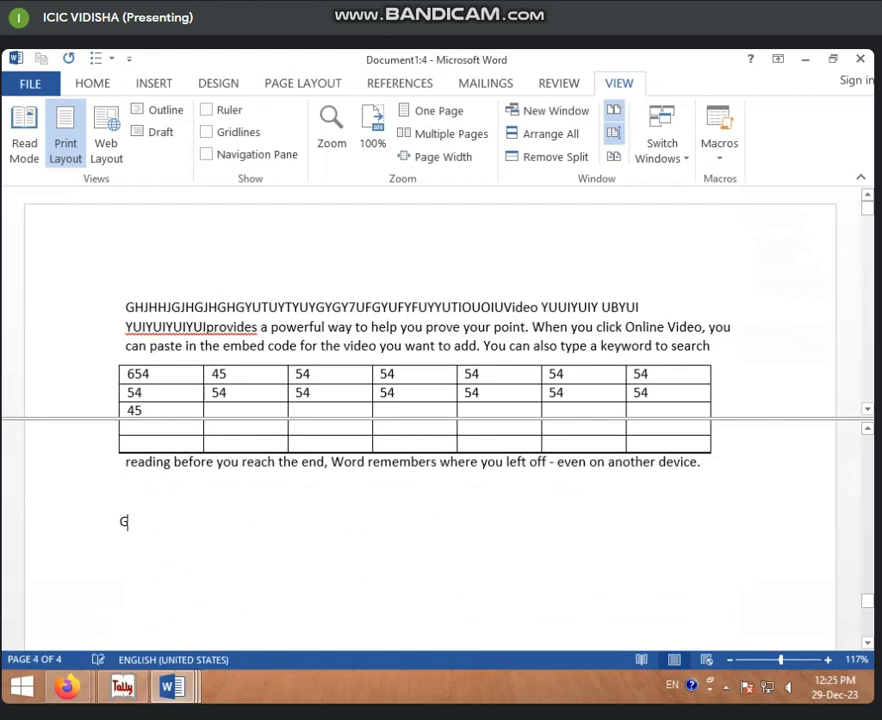
pyautogui.write('HJGHJ HJGJHGHJGHJGHJG')
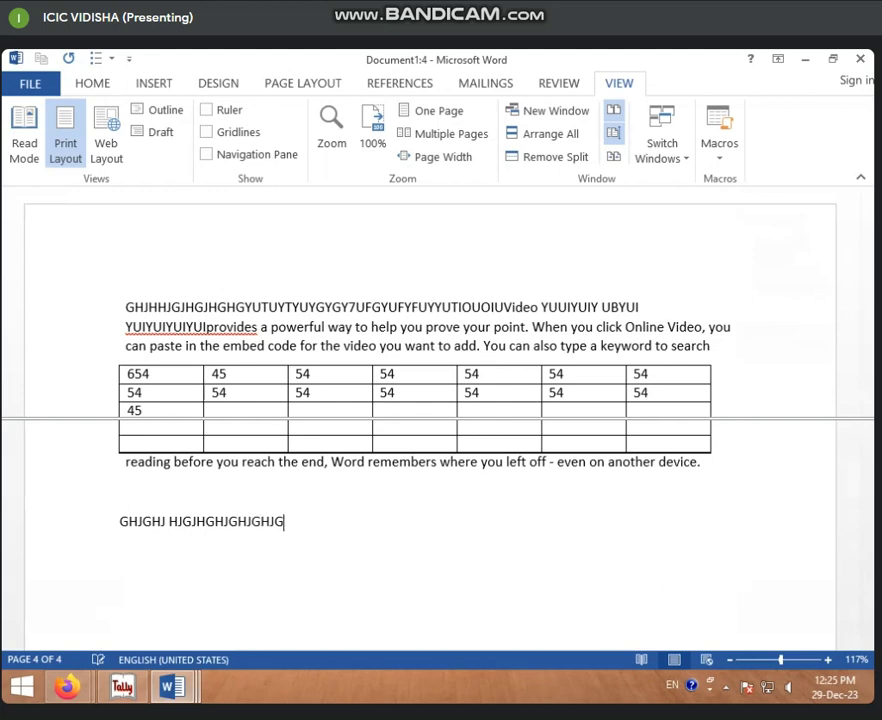
pyautogui.write('GHJGHGH')
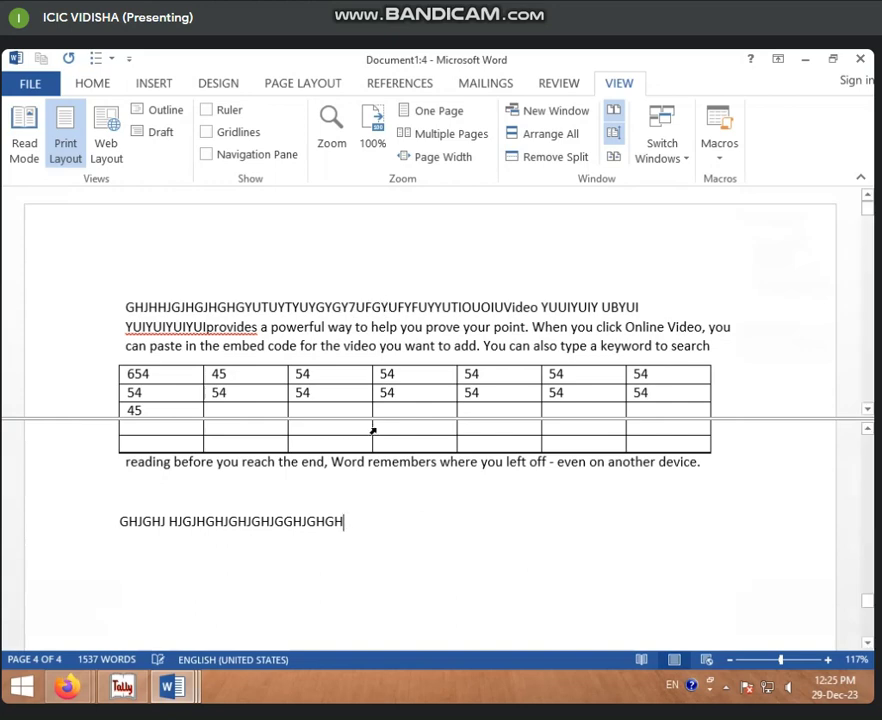
# Step: Remove the split from the Document1:4 window and look through its pages in a single pane
pyautogui.scroll(5, 310, 446)
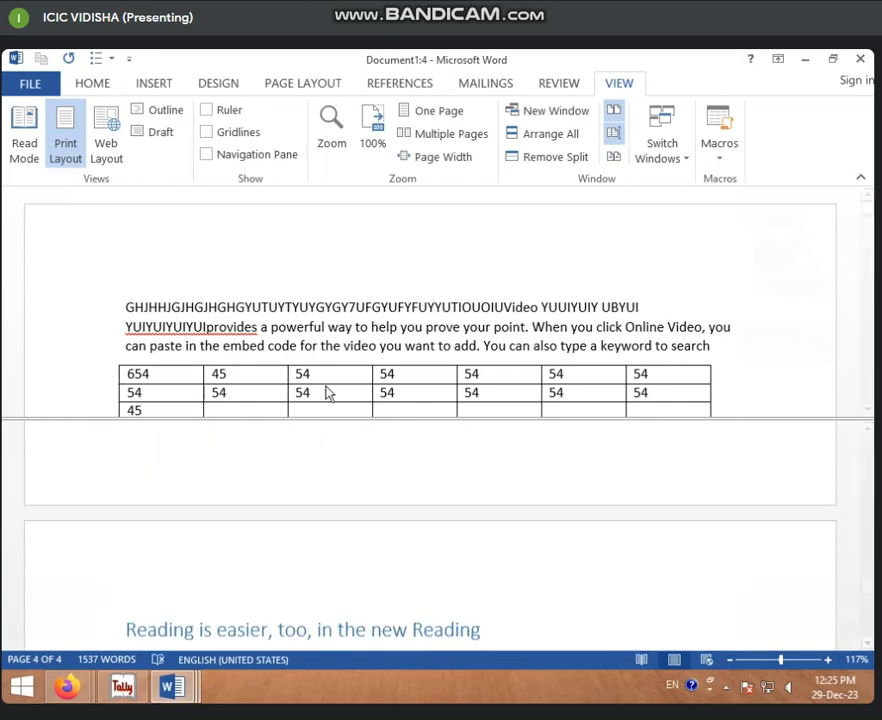
pyautogui.scroll(-1, 326, 393)
pyautogui.click(567, 163)
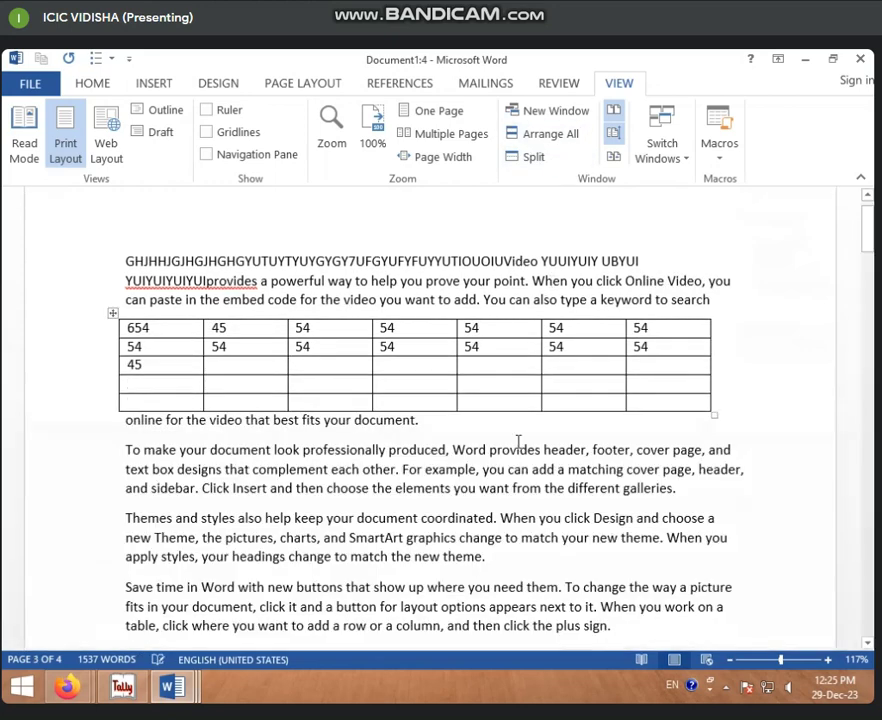
pyautogui.scroll(-5, 493, 492)
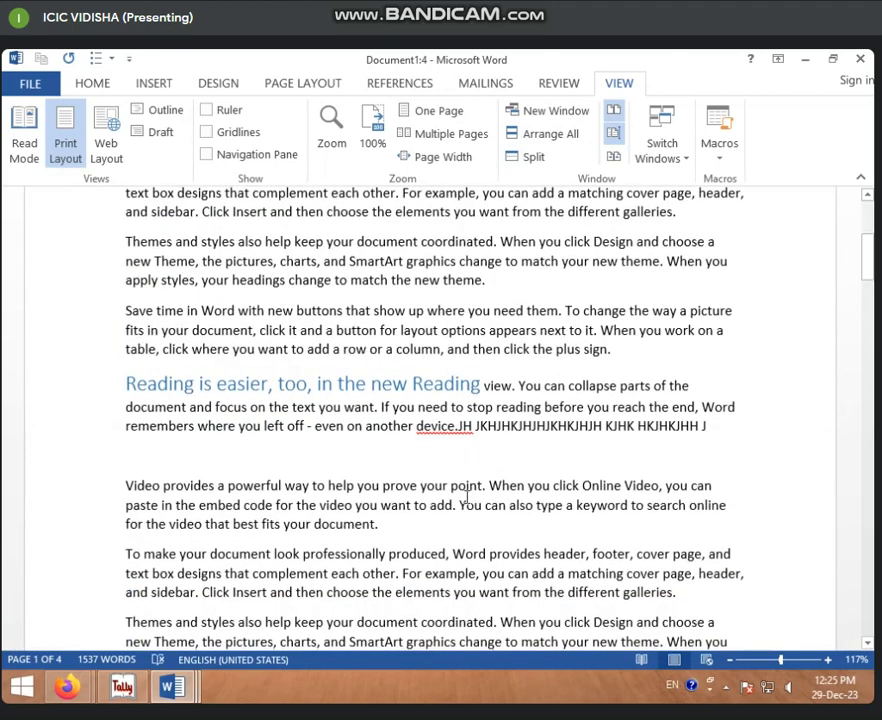
pyautogui.scroll(5, 470, 496)
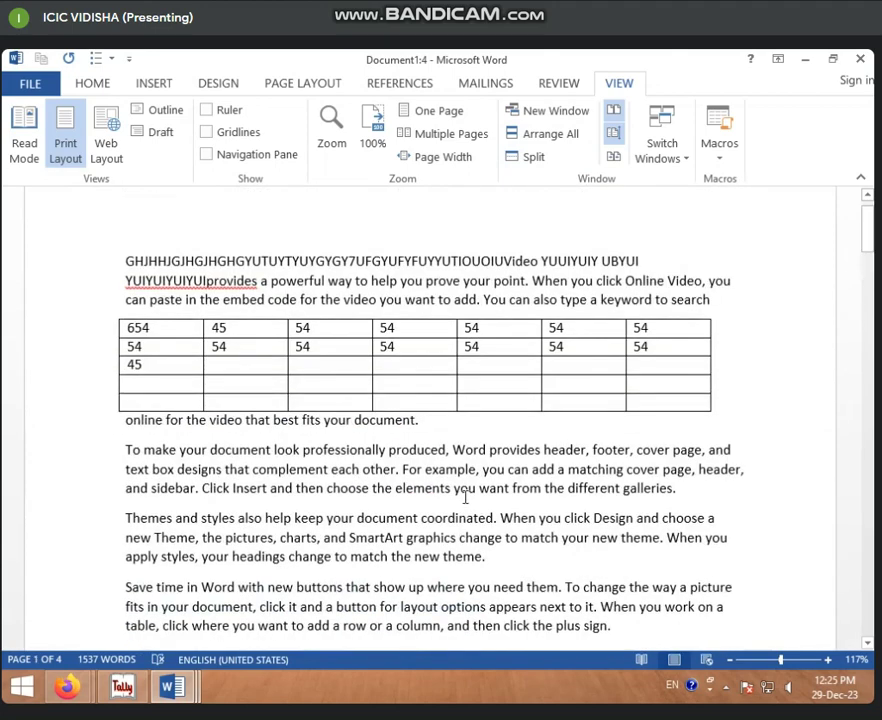
pyautogui.scroll(-12, 465, 497)
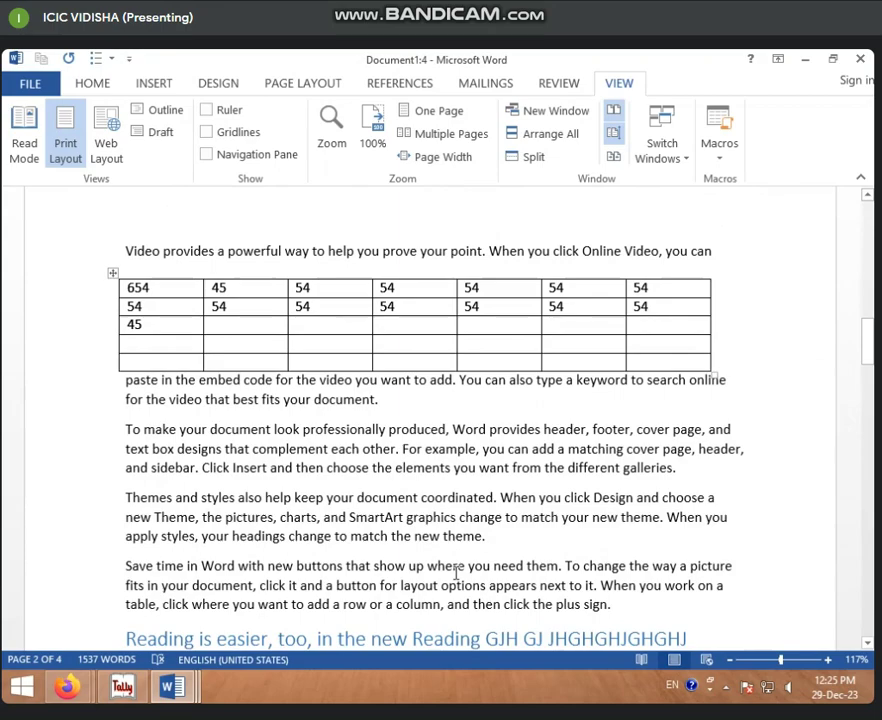
pyautogui.scroll(6, 457, 572)
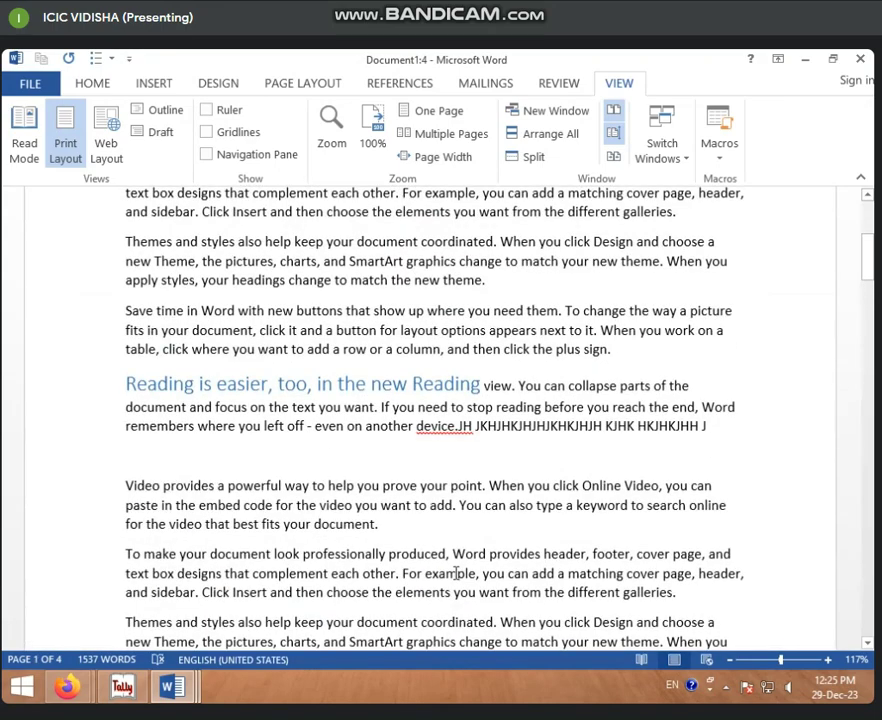
pyautogui.scroll(-20, 456, 575)
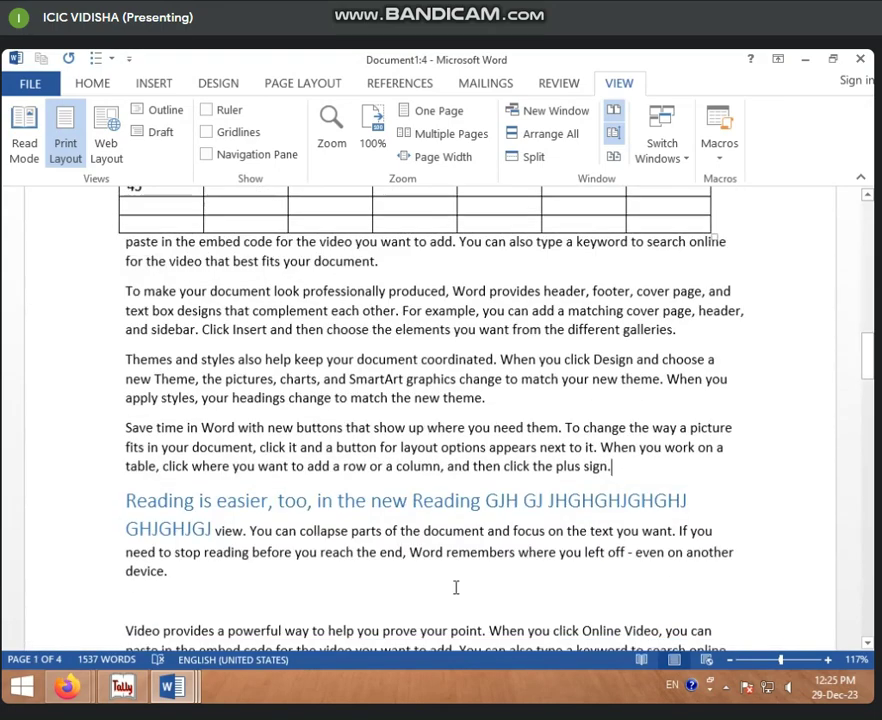
# Step: Switch from Document1:4 to the Document1:1 window and maximize it
pyautogui.click(683, 162)
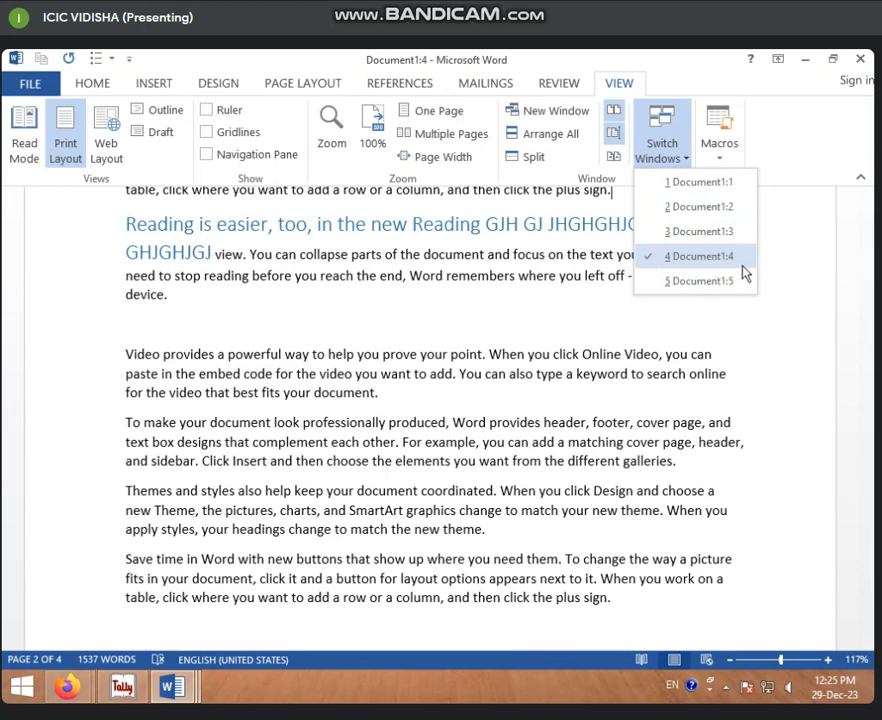
pyautogui.click(718, 182)
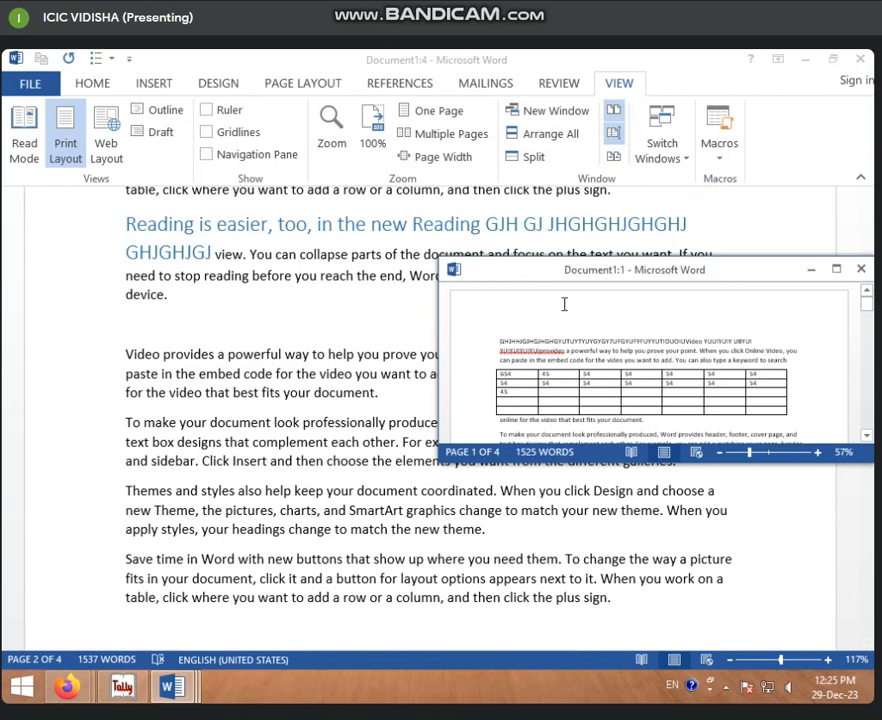
pyautogui.moveTo(629, 270); pyautogui.dragTo(543, 256)
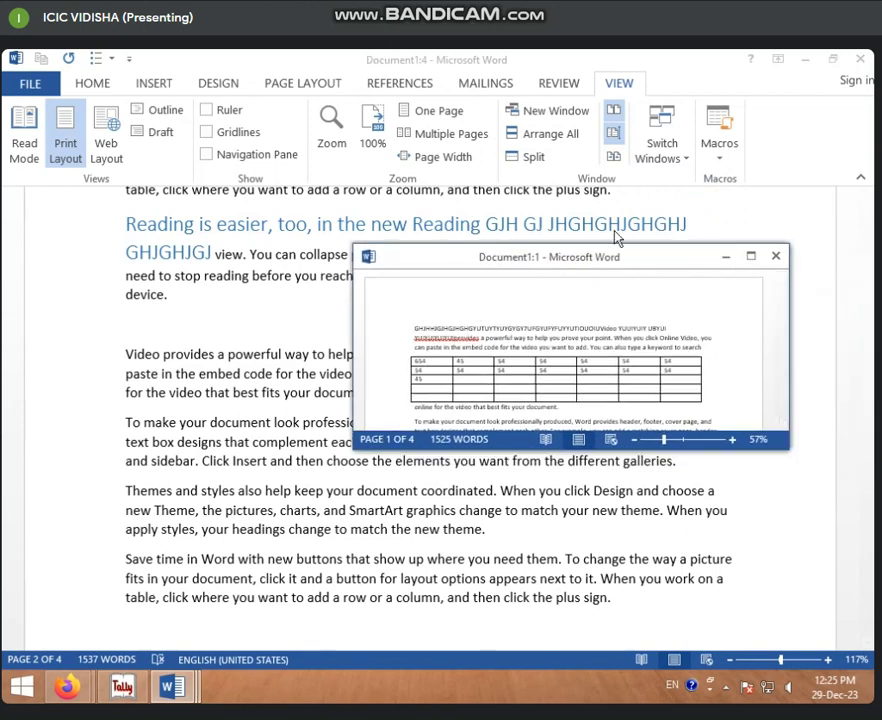
pyautogui.click(750, 256)
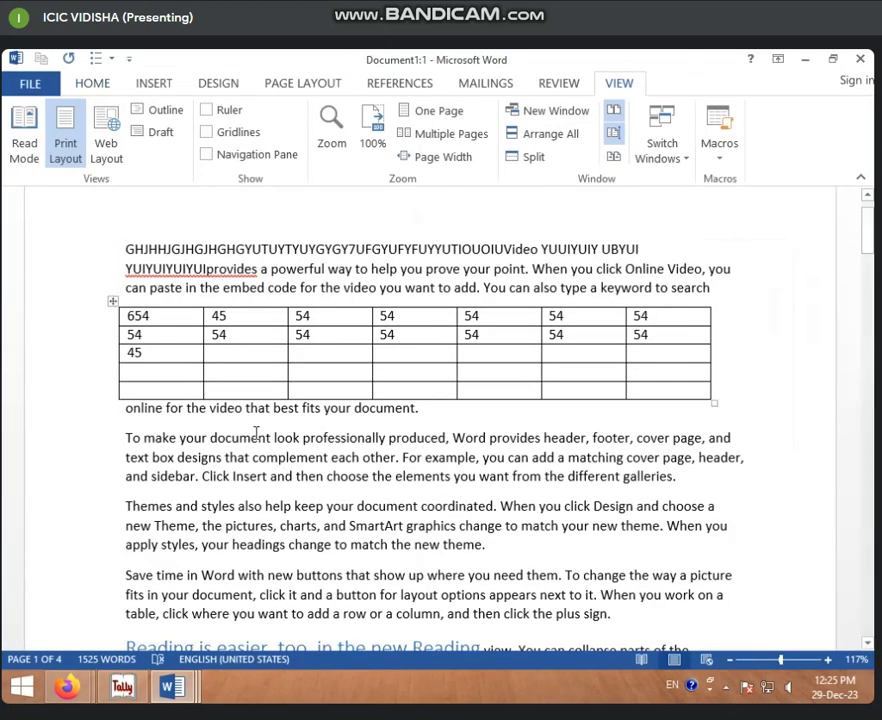